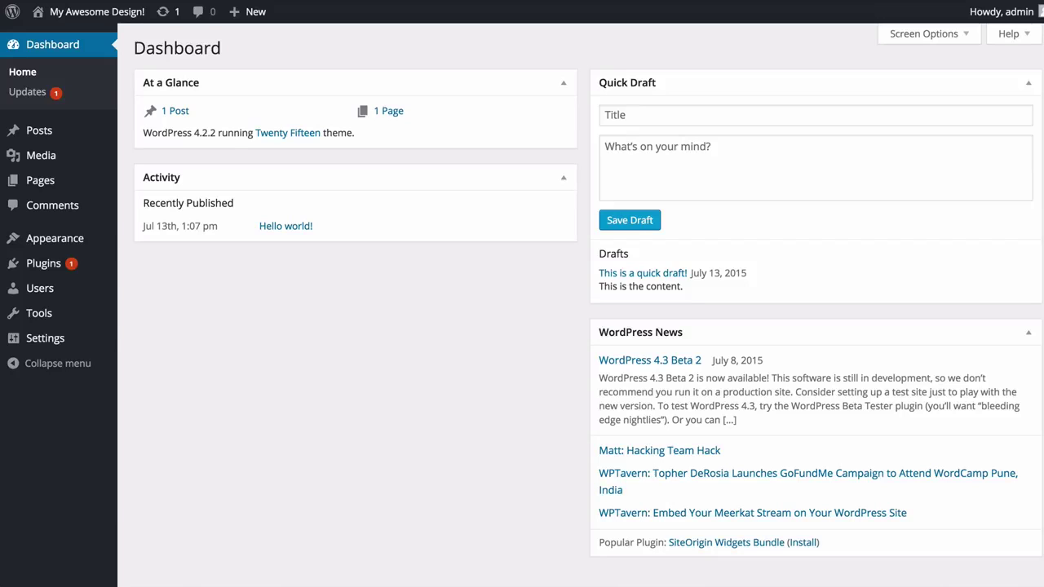
Create a new post and give it the title "This is a title!".
mouse_move(40, 133)
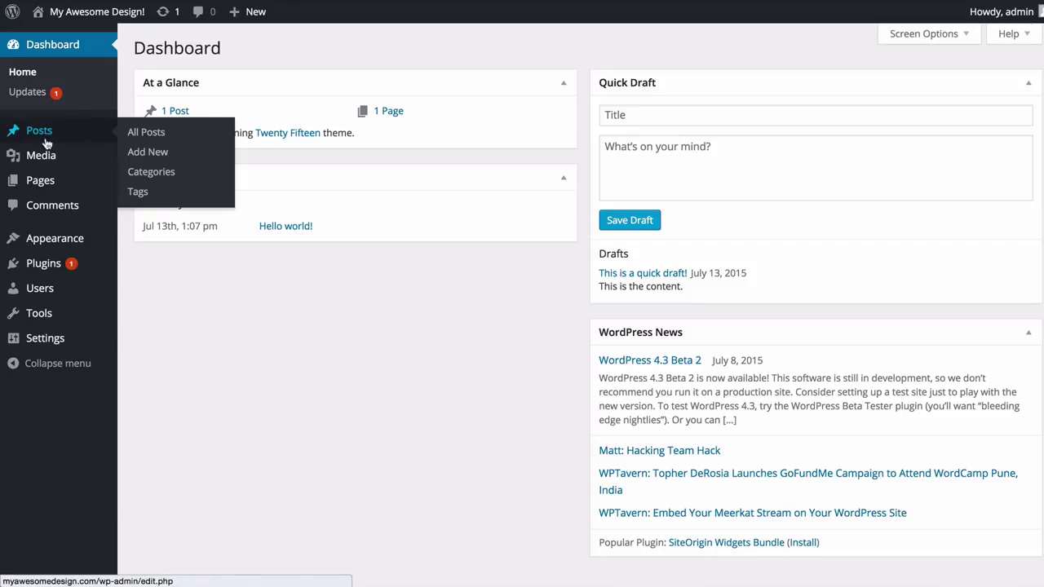
left_click(135, 153)
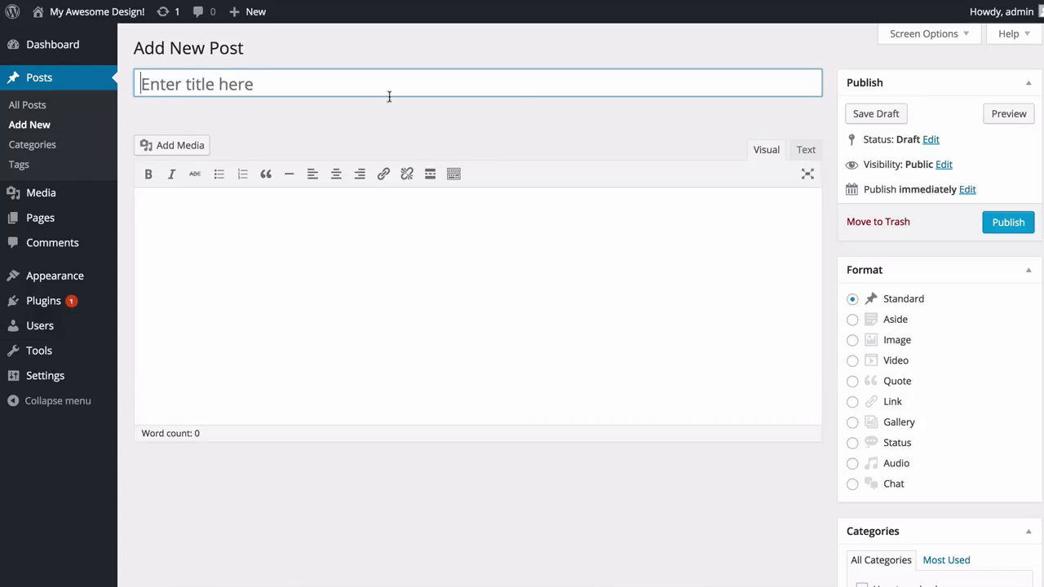
left_click(494, 328)
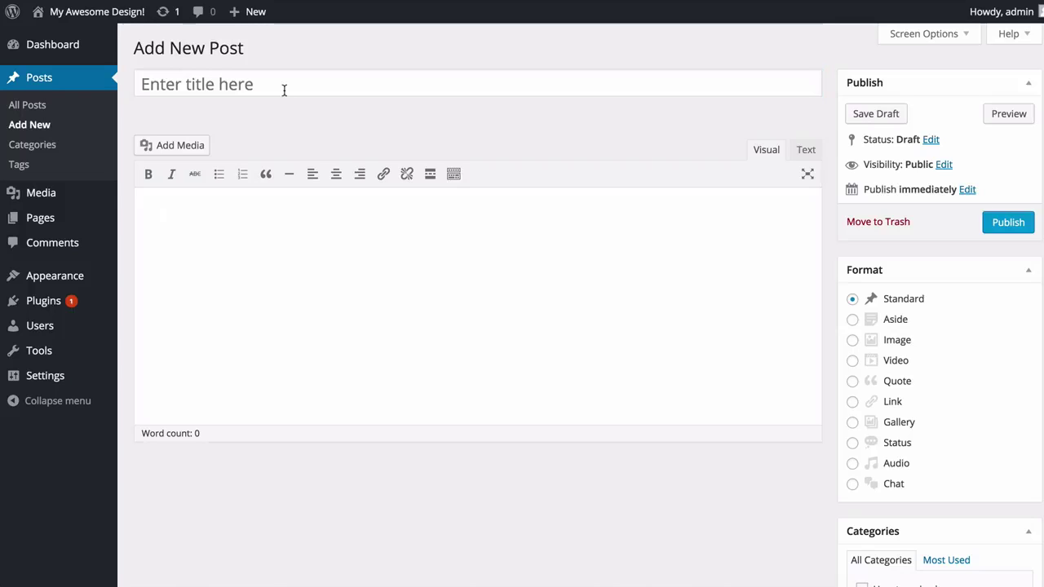
left_click(284, 90)
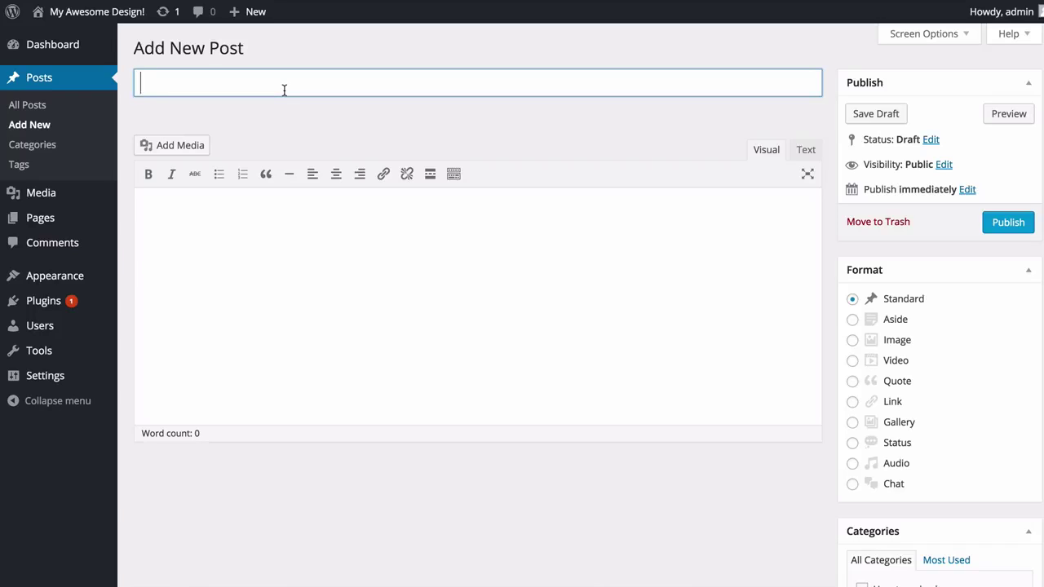
type("This is a title!")
left_click(252, 253)
left_click(163, 253)
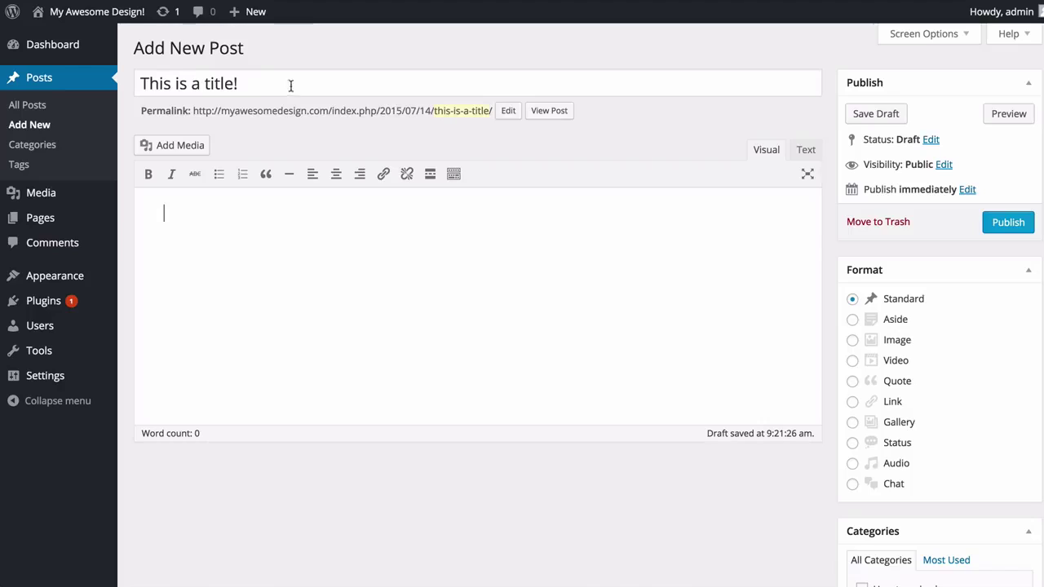
Change the post's permalink slug to "this-is-a-title-update".
left_click(506, 111)
left_click(520, 113)
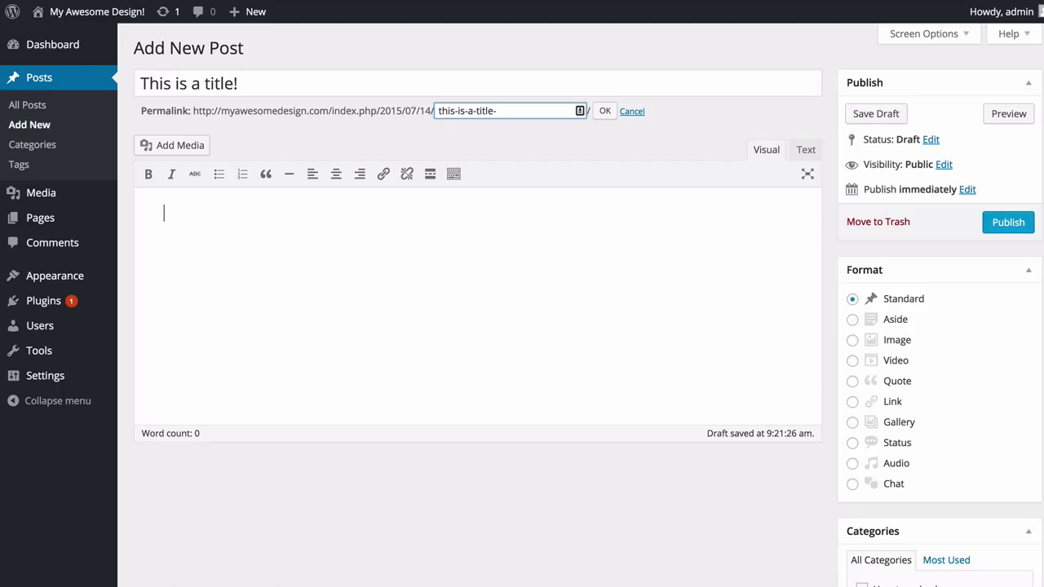
type("-update")
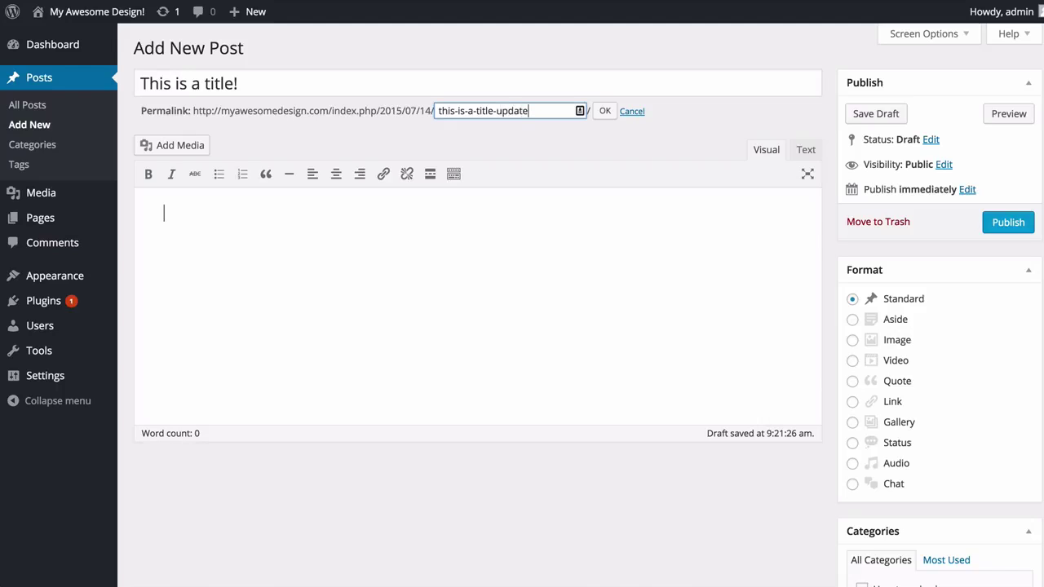
left_click(604, 111)
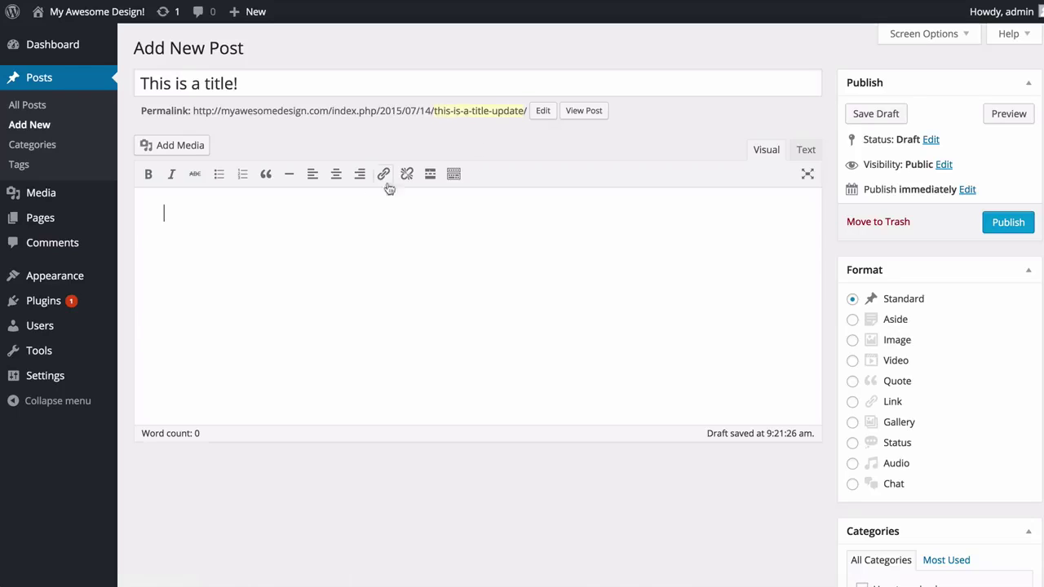
Paste the Lorem ipsum text into the post body and start a new paragraph at "Donec hendrerit neque".
left_click(256, 258)
key("ctrl+v")
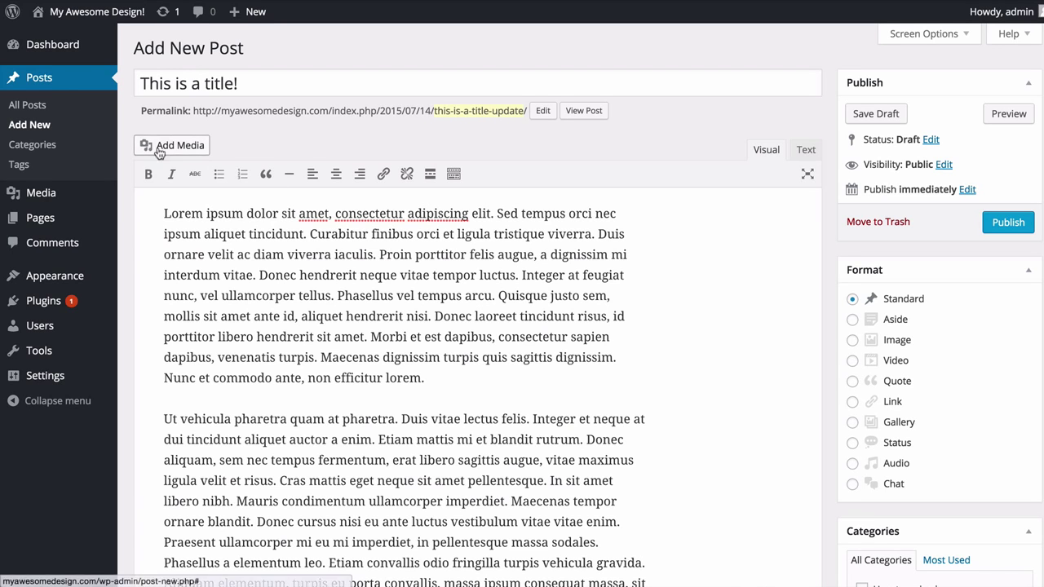
left_click(256, 275)
key("Return")
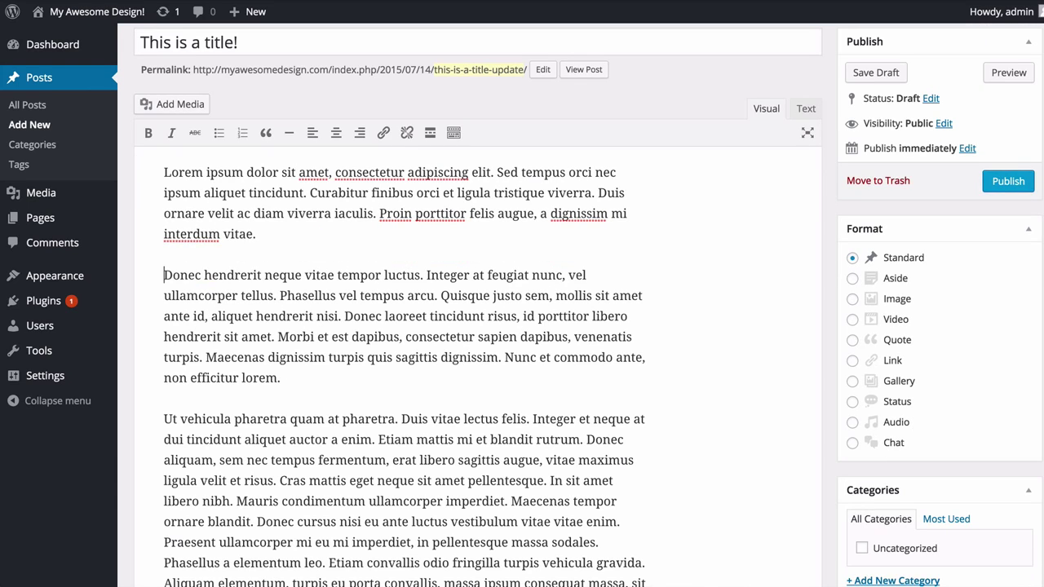
left_click(285, 233)
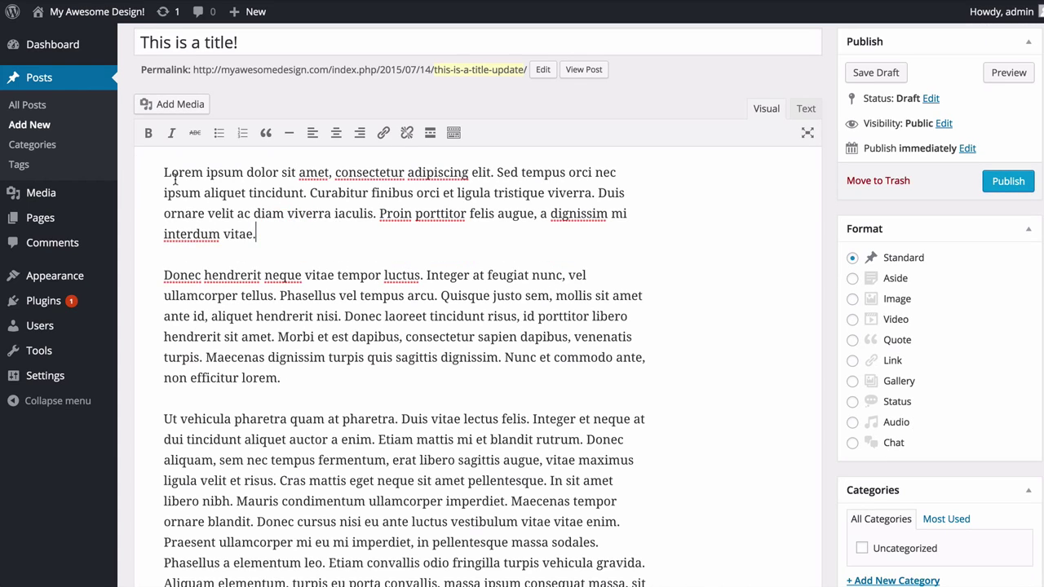
Make "Lorem ipsum dolor sit amet" in the first paragraph bold and italic, switching strikethrough on and back off.
left_click_drag(164, 172, 327, 168)
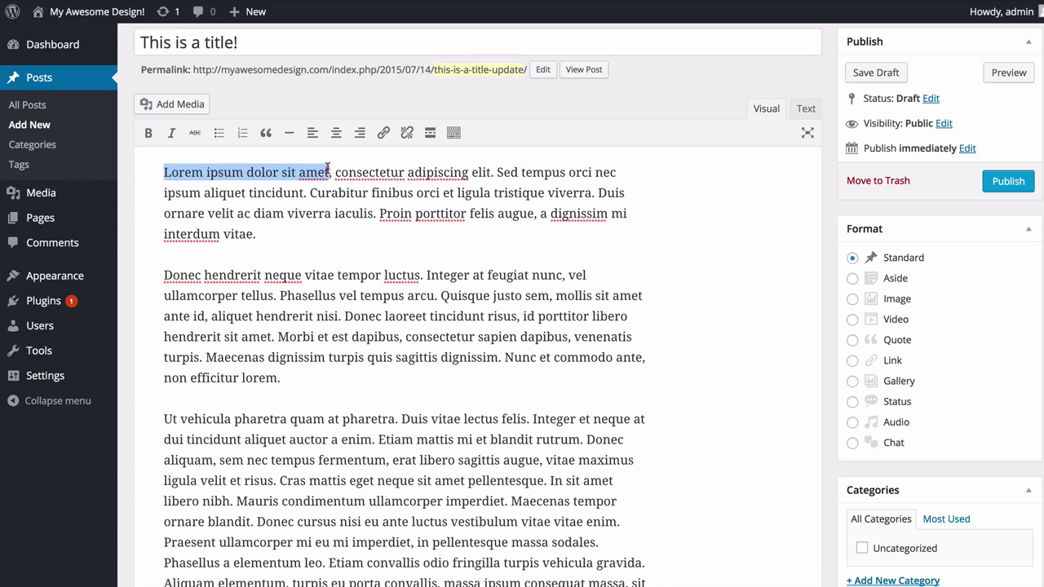
left_click(148, 133)
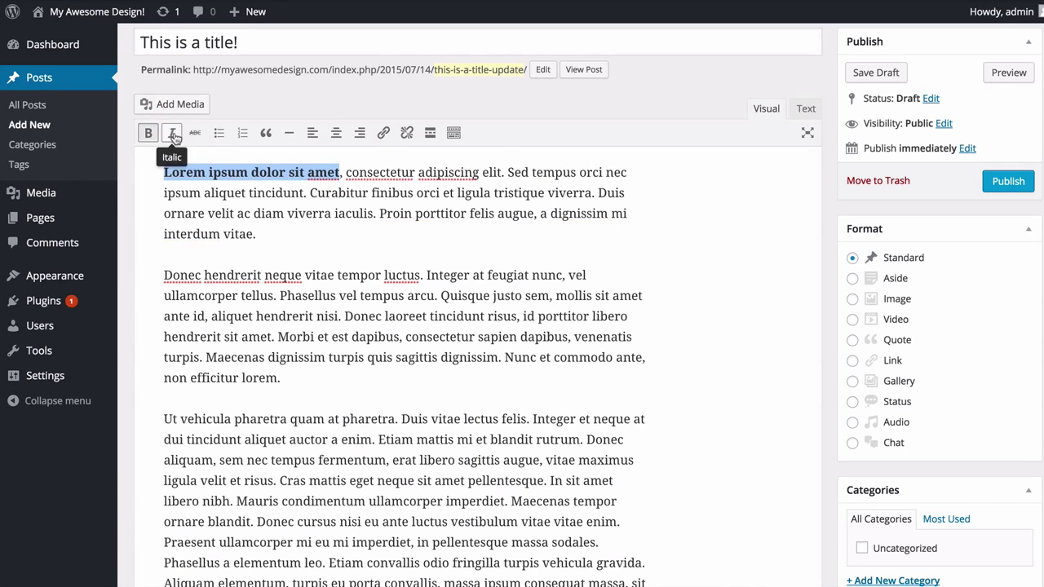
left_click(172, 134)
left_click(194, 134)
left_click(194, 133)
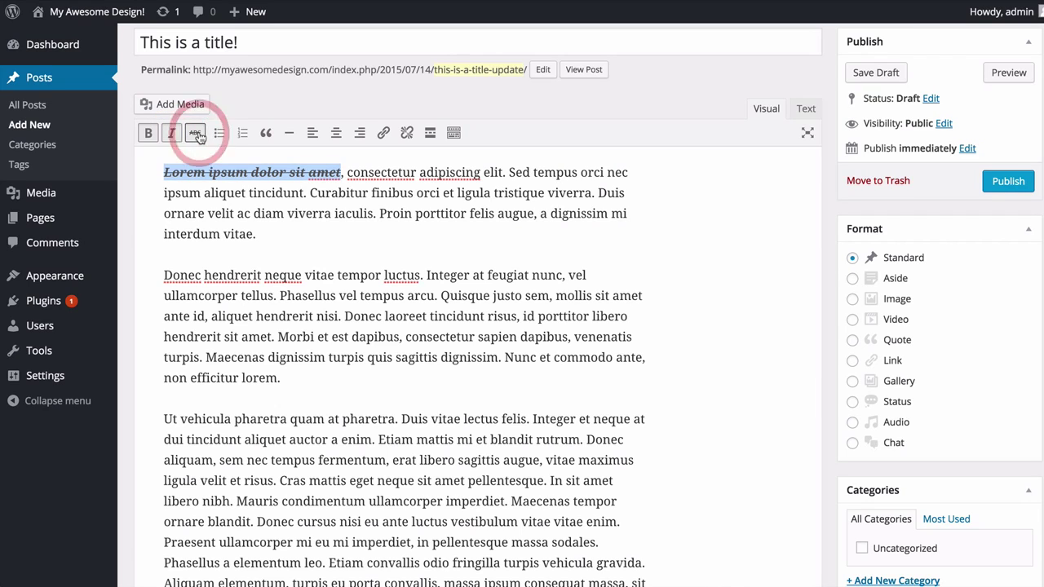
left_click(205, 213)
left_click(263, 234)
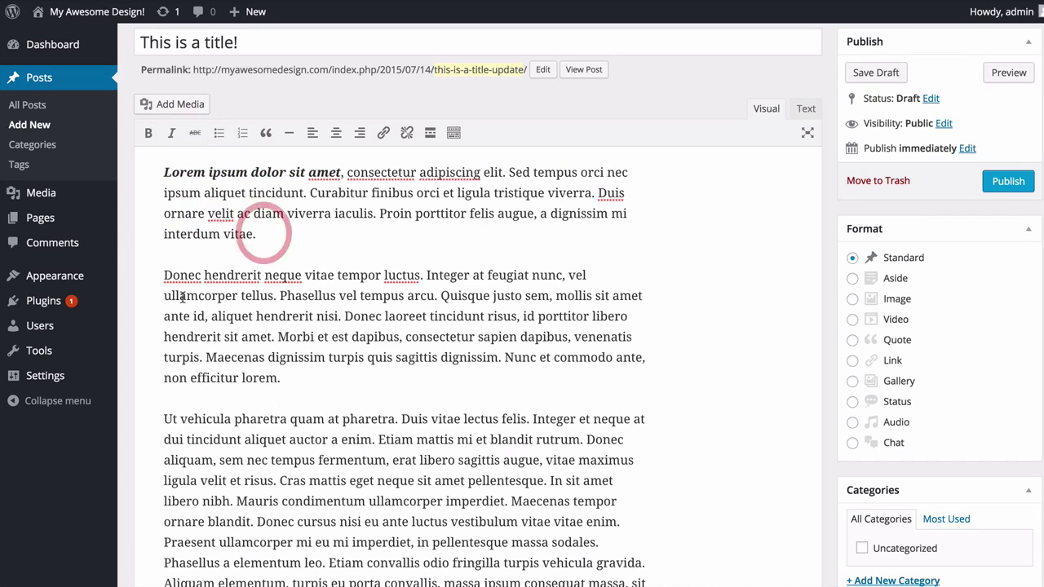
Turn the sentences "Donec hendrerit…" and "Integer at feugiat…" into two bulleted items, leaving the text from "Phasellus" as a normal paragraph.
left_click(163, 275)
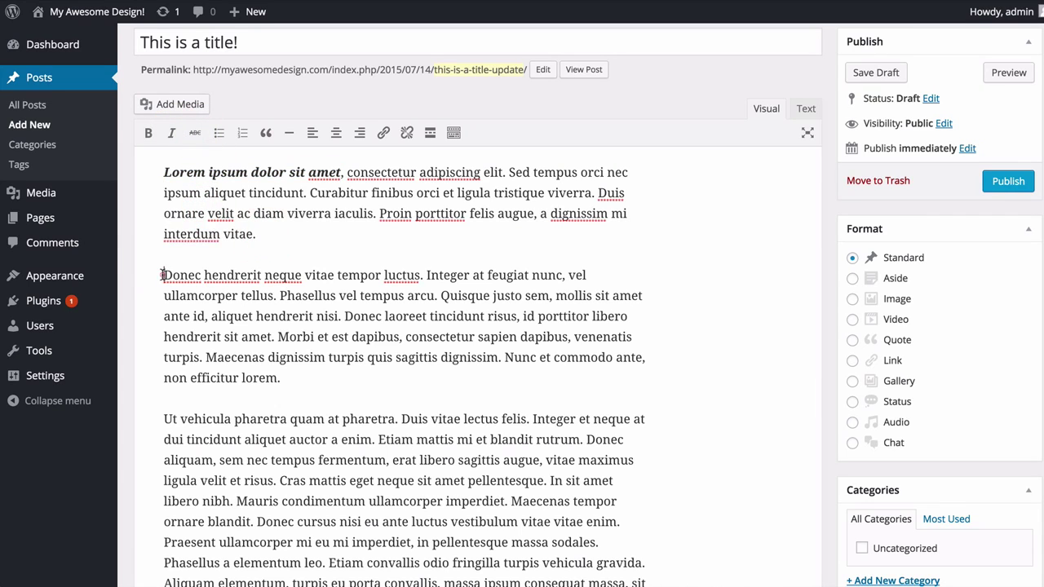
left_click(220, 137)
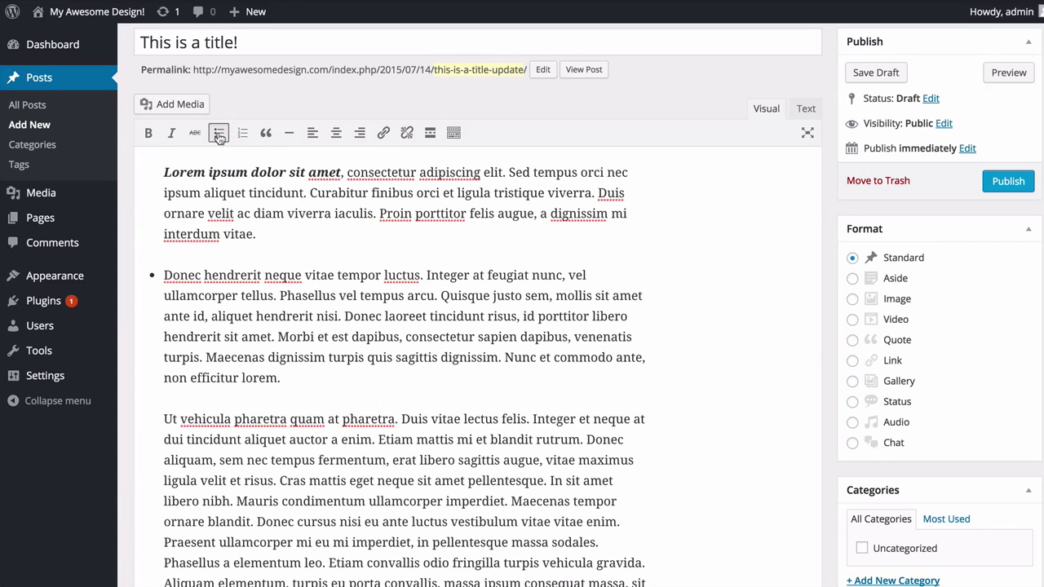
left_click(426, 276)
key("BackSpace")
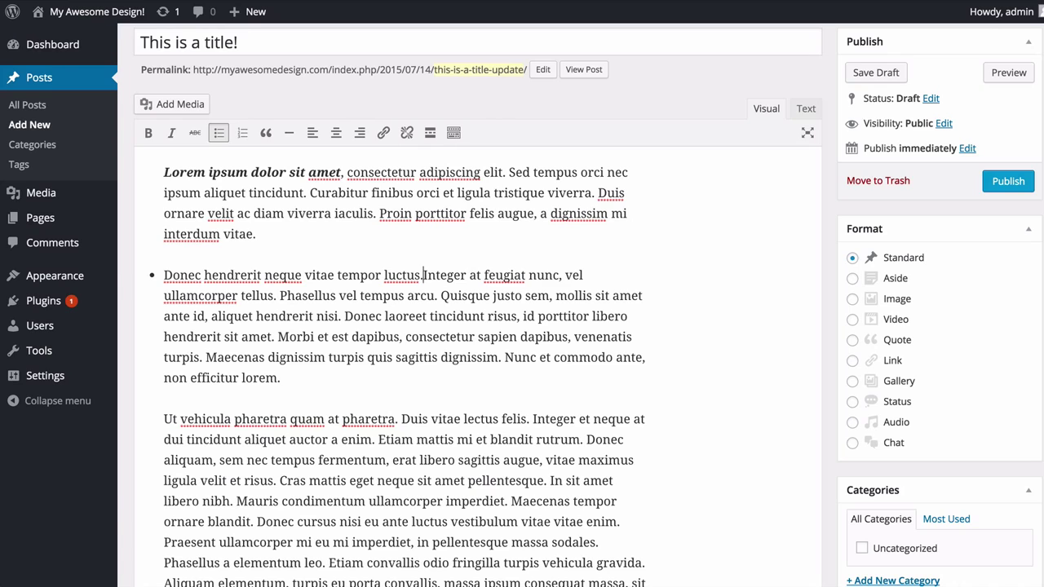
key("Return")
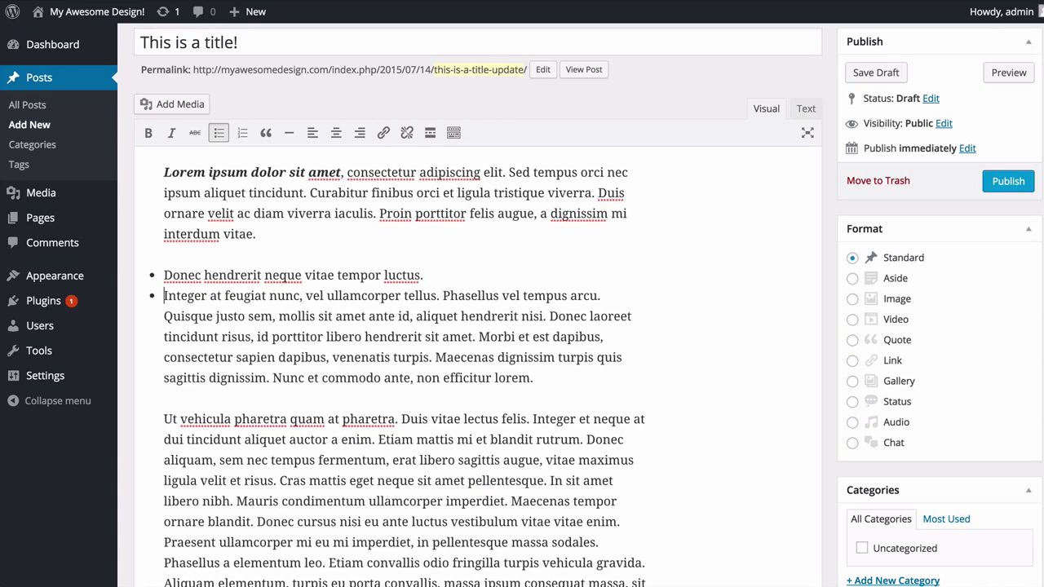
left_click(441, 295)
key("BackSpace")
key("Return")
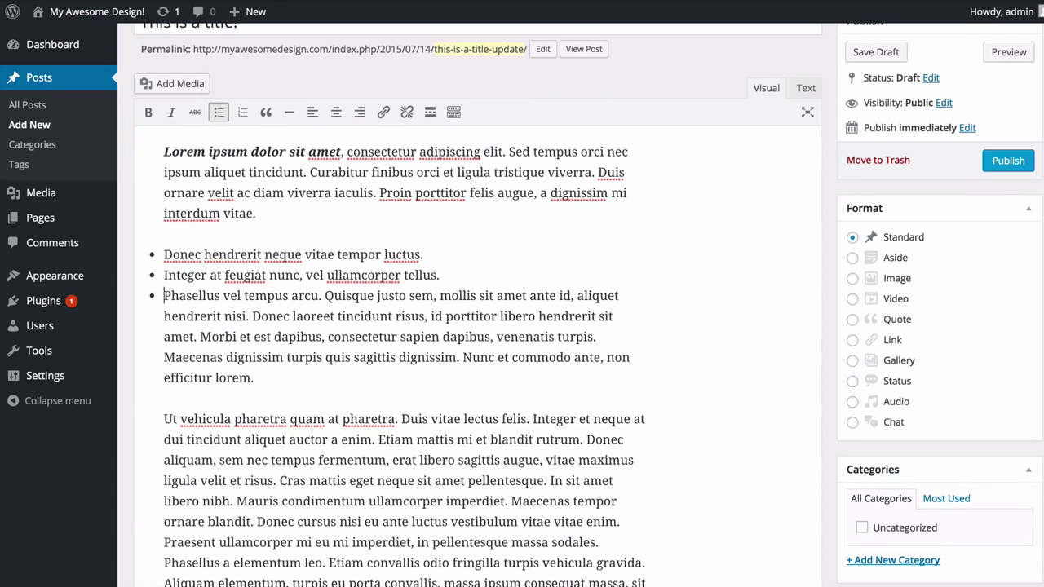
left_click(219, 114)
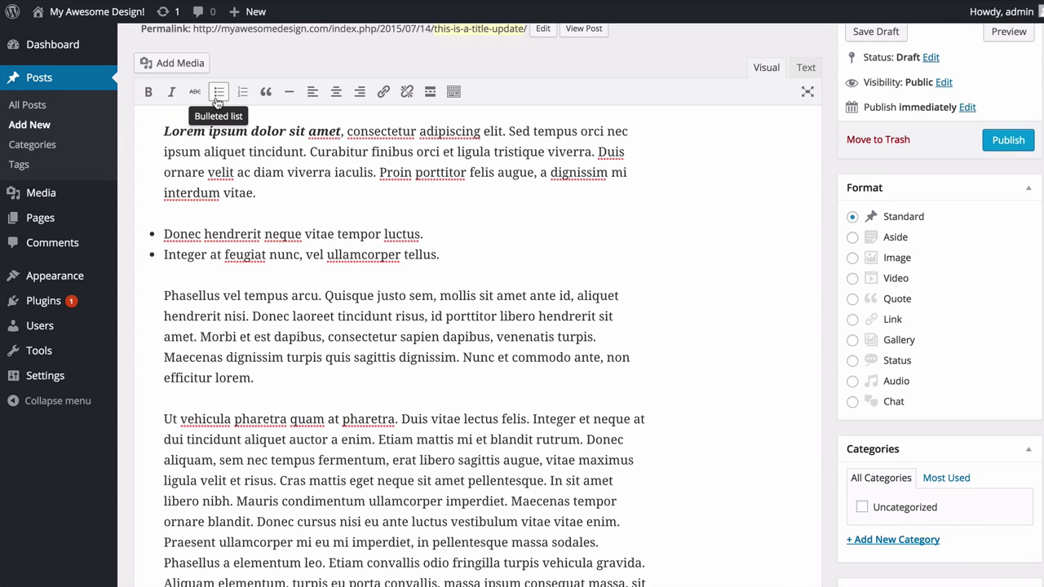
Make a three-item numbered list of the sentences starting "Phasellus", "Quisque" and "Donec laoreet", with "Morbi et est" starting a normal paragraph.
left_click(243, 93)
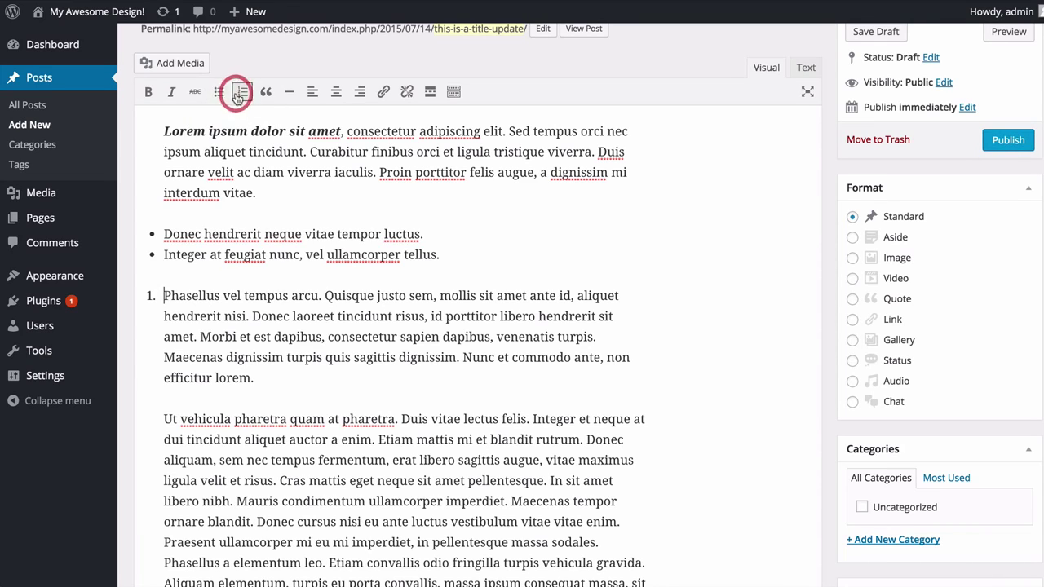
left_click(325, 295)
key("Return")
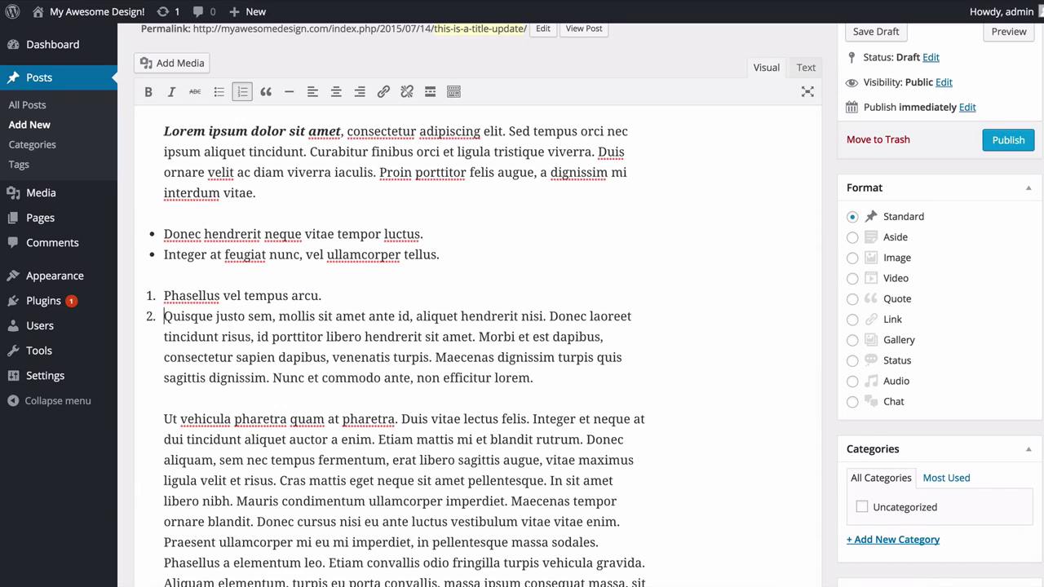
left_click(552, 316)
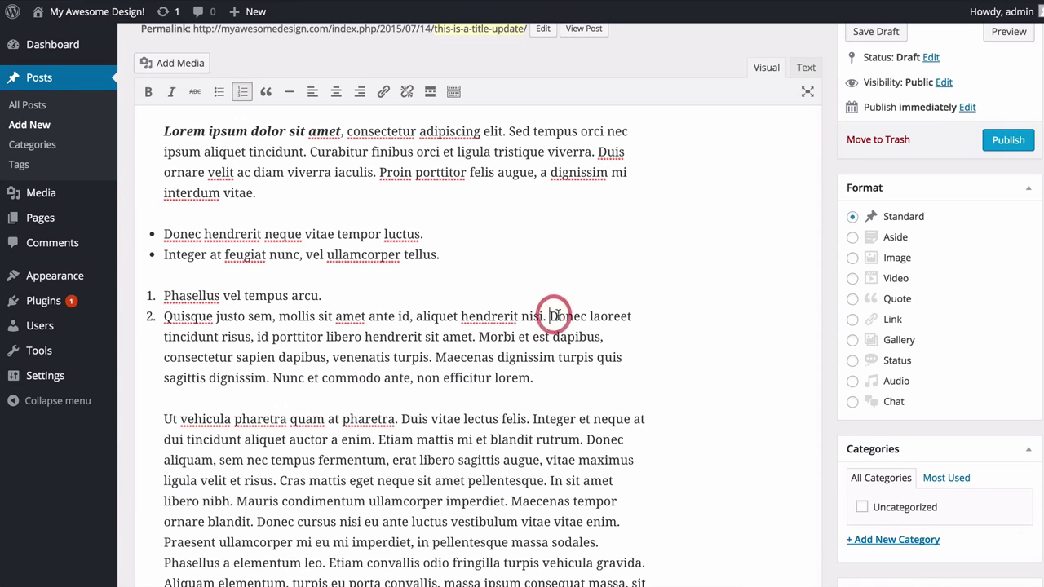
key("Return")
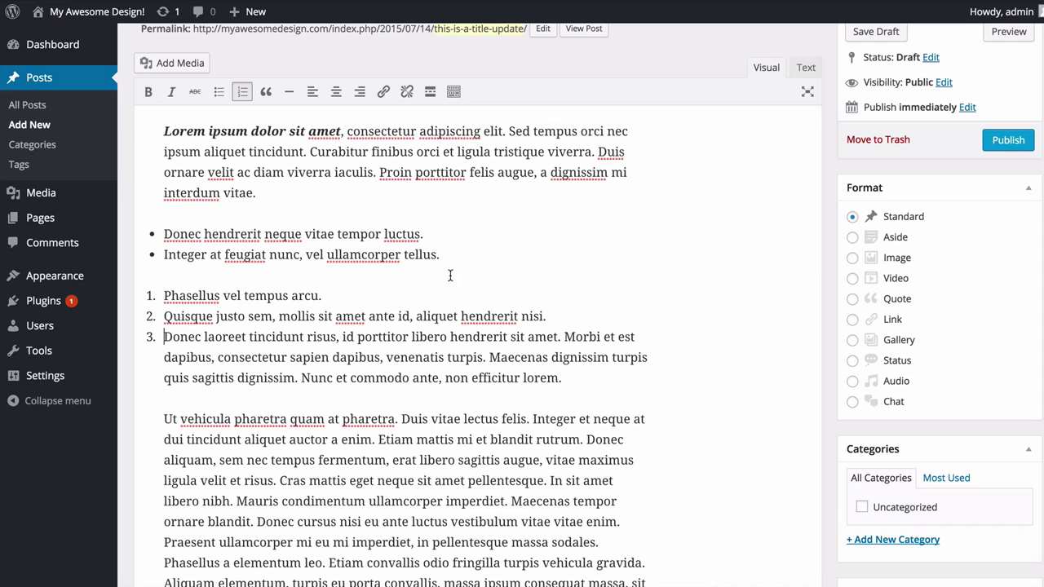
left_click(563, 336)
key("Return")
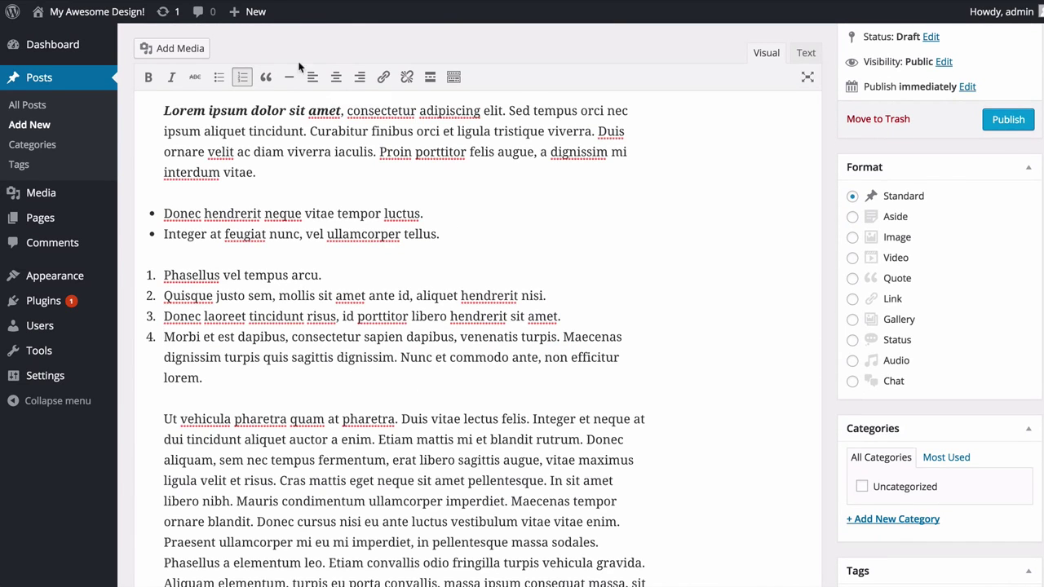
left_click(241, 77)
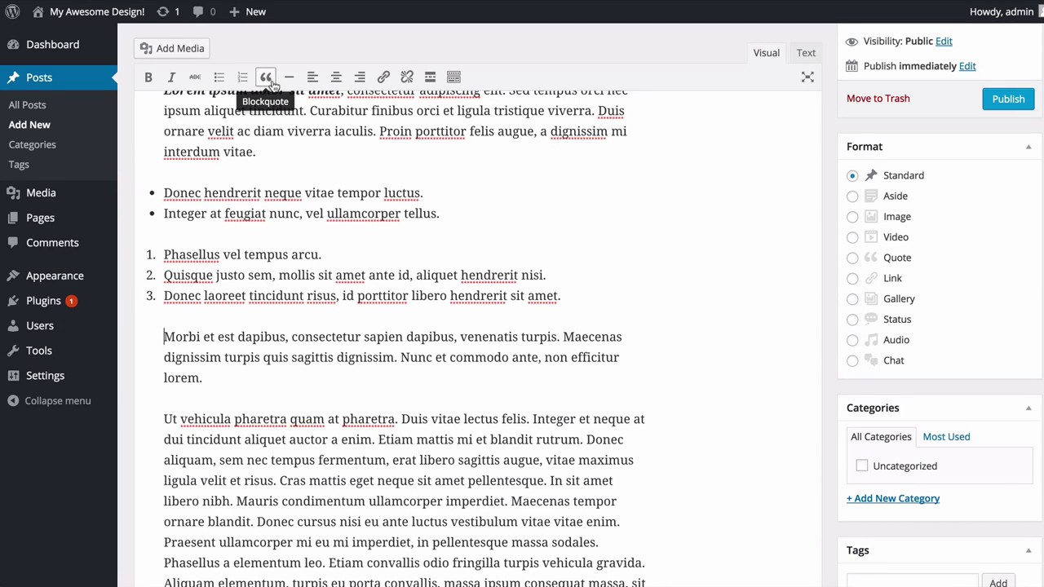
Format the "Morbi et est dapibus" paragraph as a blockquote and insert a horizontal line below it.
left_click(274, 83)
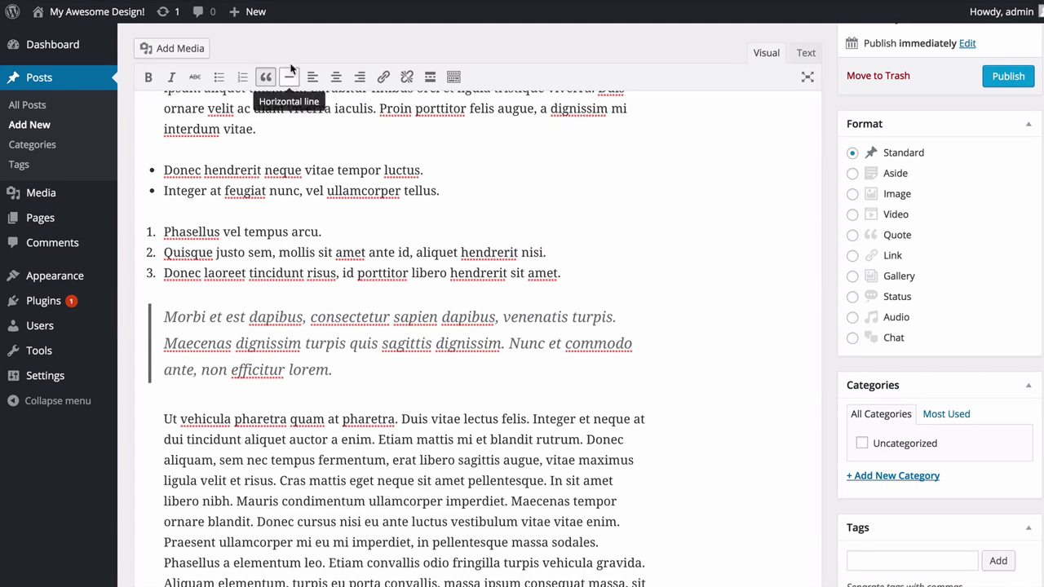
left_click(361, 362)
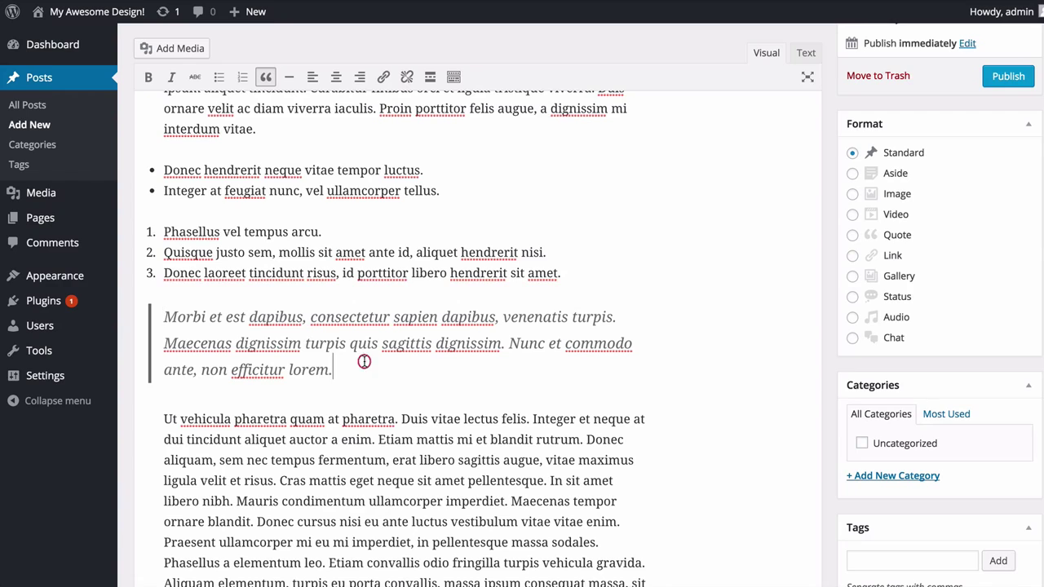
key("Return")
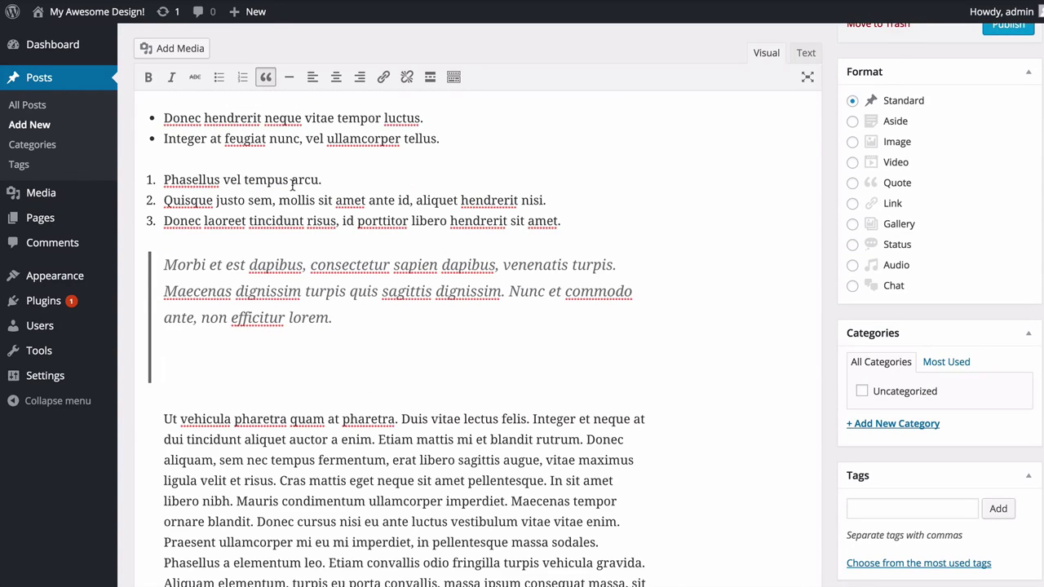
left_click(267, 82)
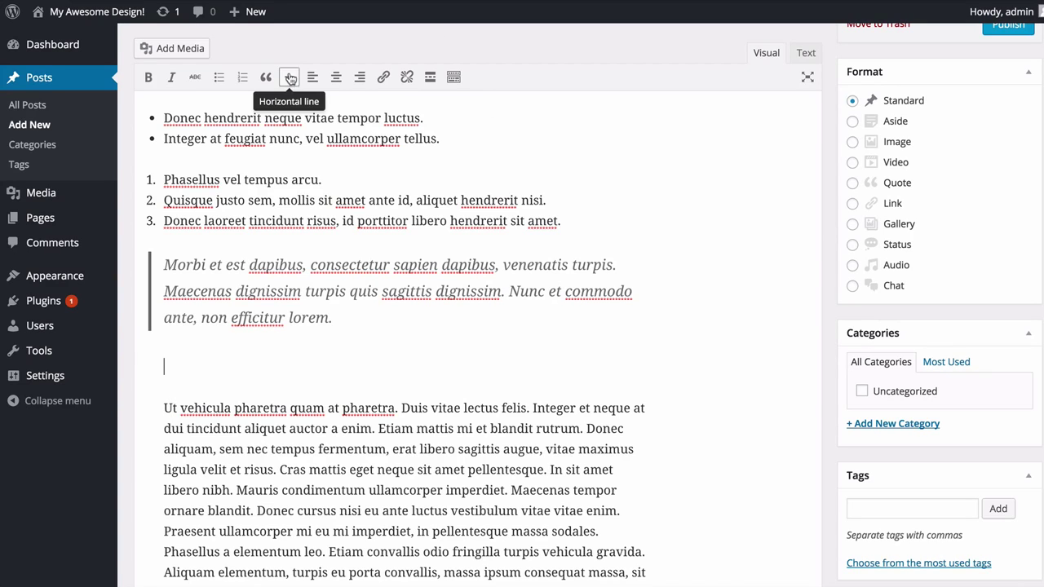
left_click(289, 79)
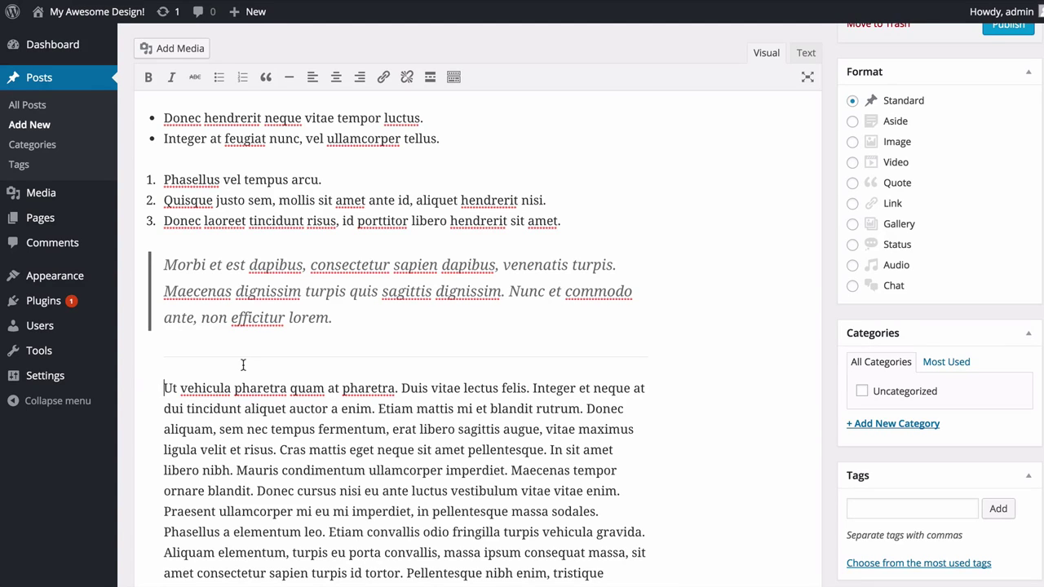
Split the paragraph below the horizontal line so that the text from "Cras mattis eget neque" starts a new paragraph.
scroll(243, 364, "down", 3)
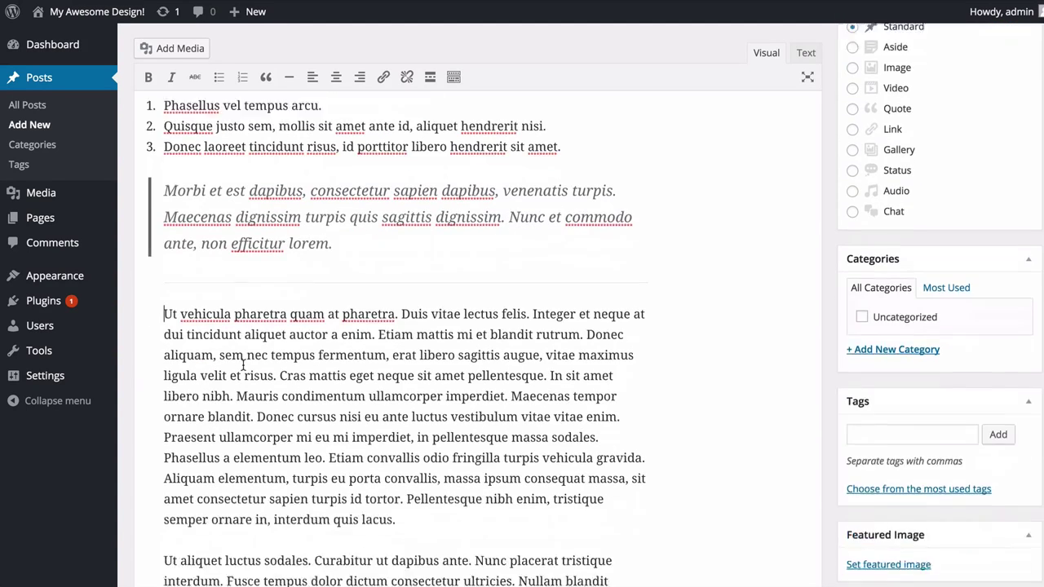
left_click(283, 333)
left_click(285, 334)
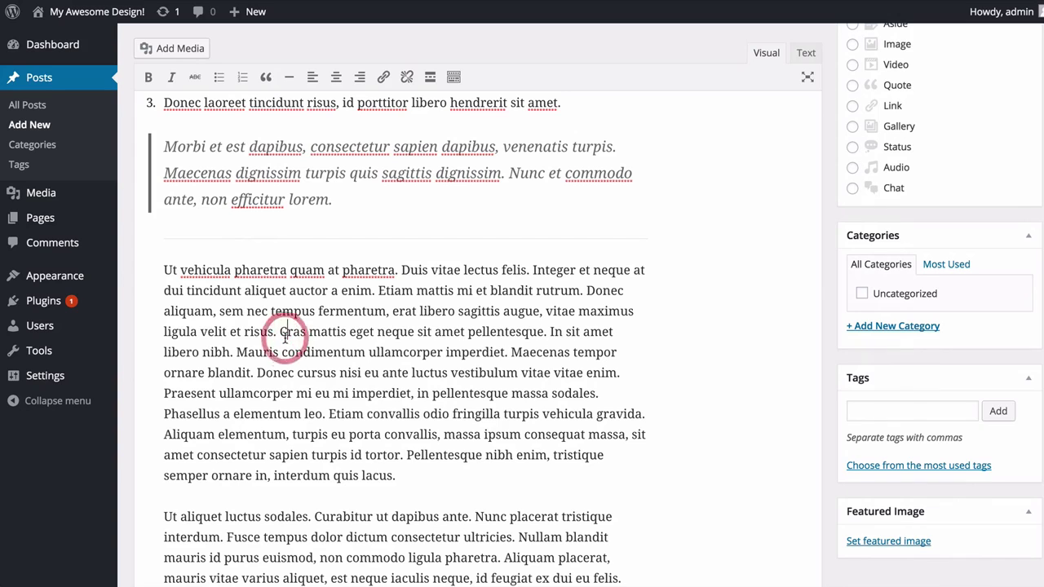
key("Return")
Try centre and right alignment on the "Ut vehicula pharetra" paragraph and return it to left alignment.
key("shift+Up")
key("shift+Up")
key("shift+Up")
key("shift+Up")
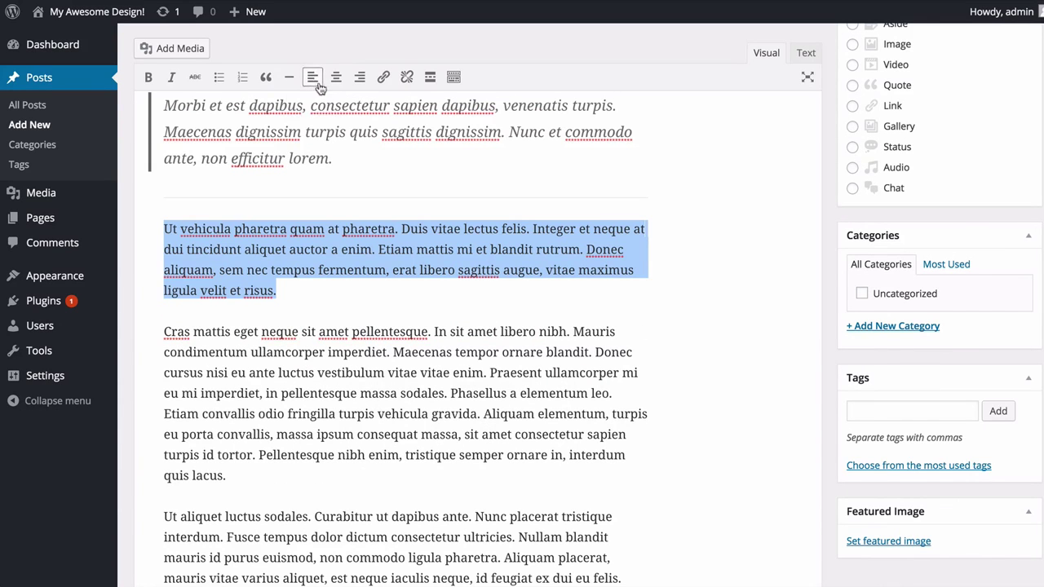
left_click(336, 79)
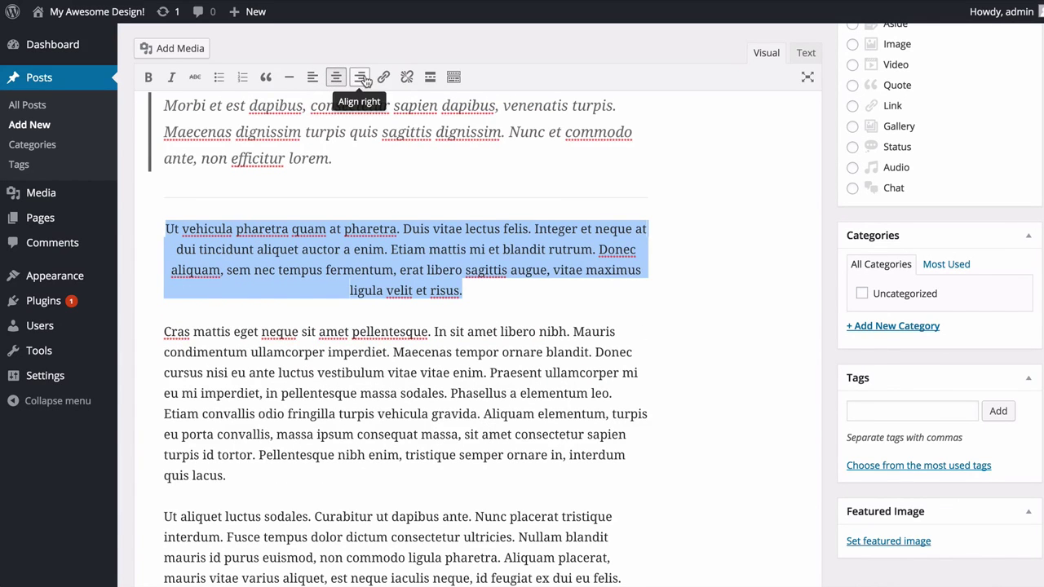
left_click(359, 77)
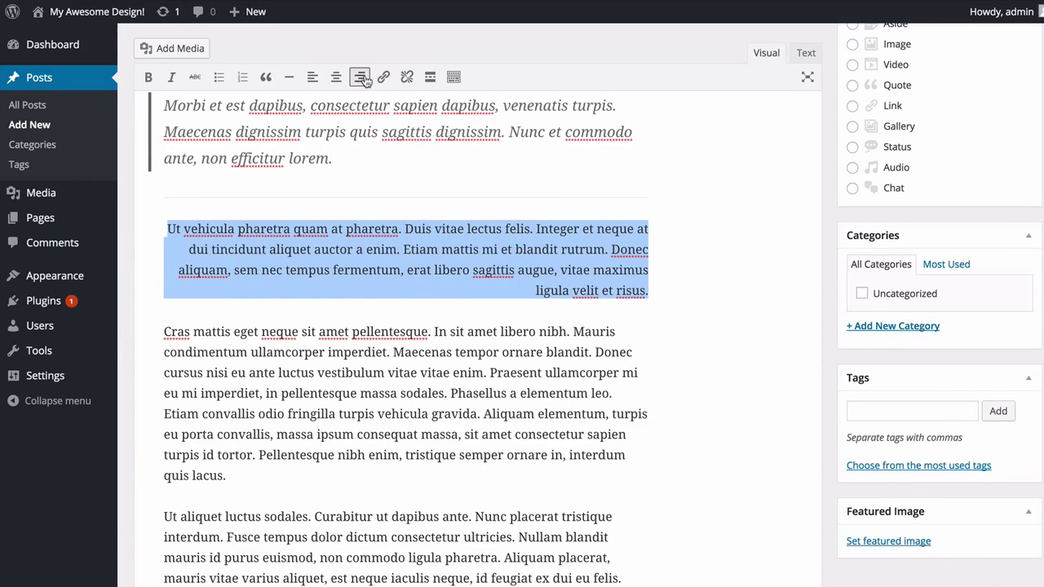
left_click(313, 77)
left_click(299, 278)
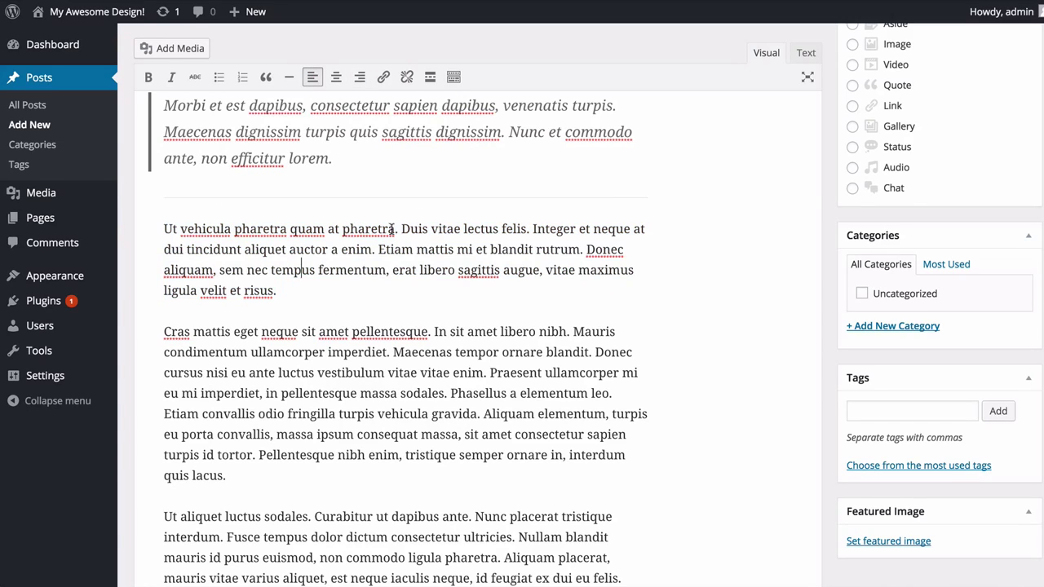
Link the words "pharetra quam" to the existing "Hello world!" post.
left_click_drag(235, 229, 325, 229)
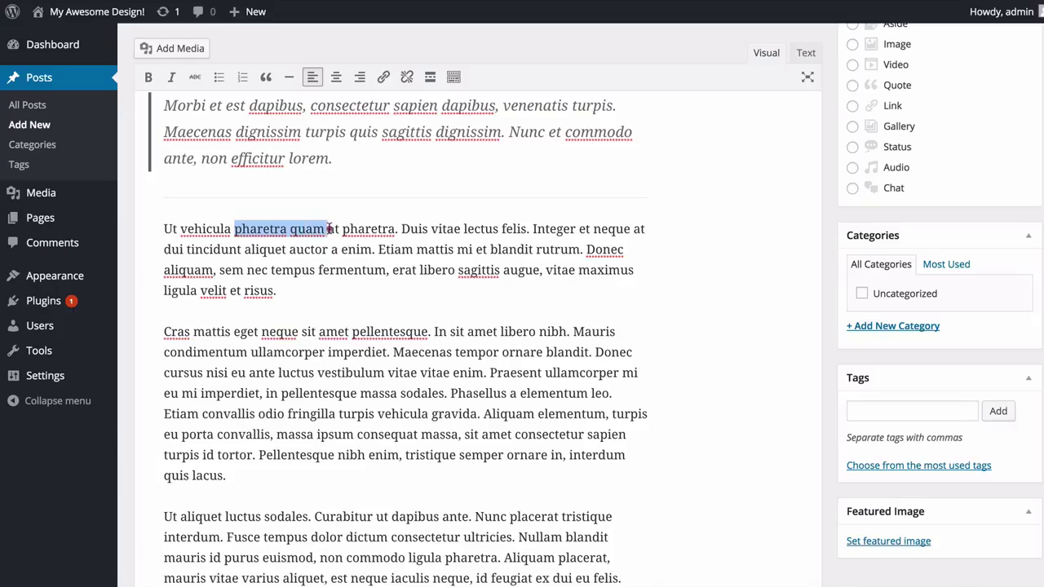
left_click(384, 77)
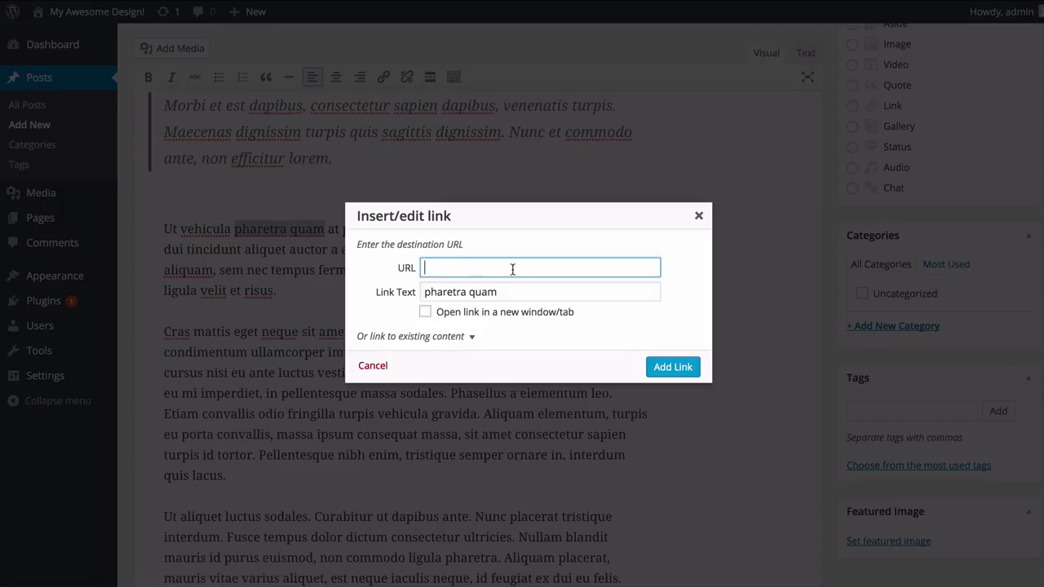
left_click(470, 335)
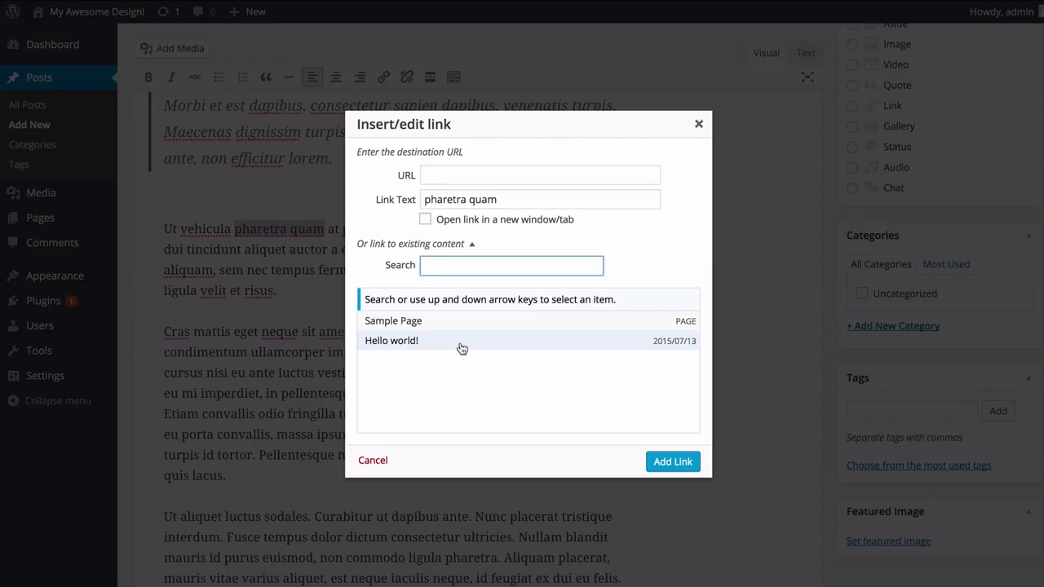
left_click(426, 347)
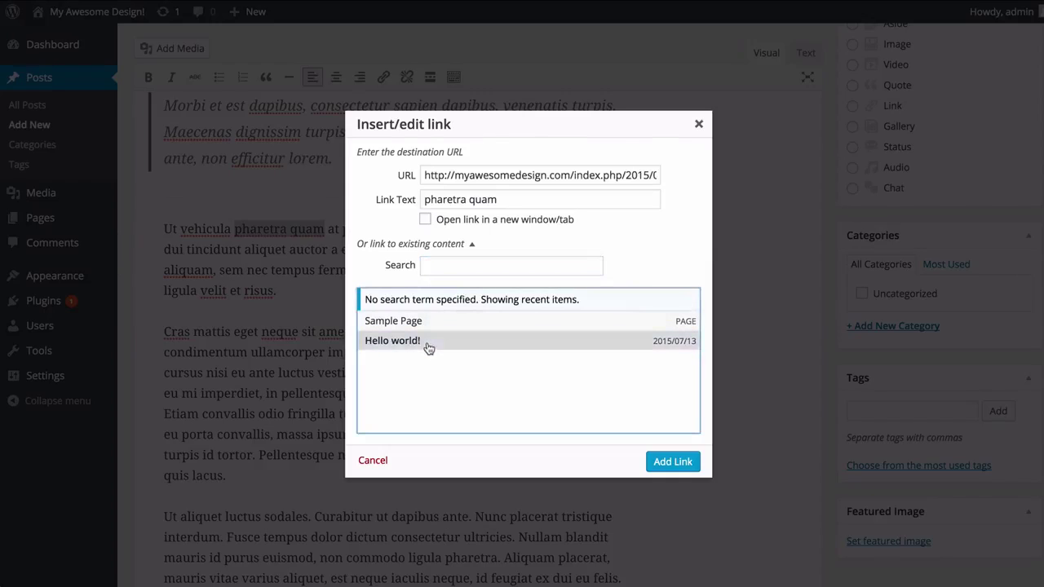
left_click(667, 461)
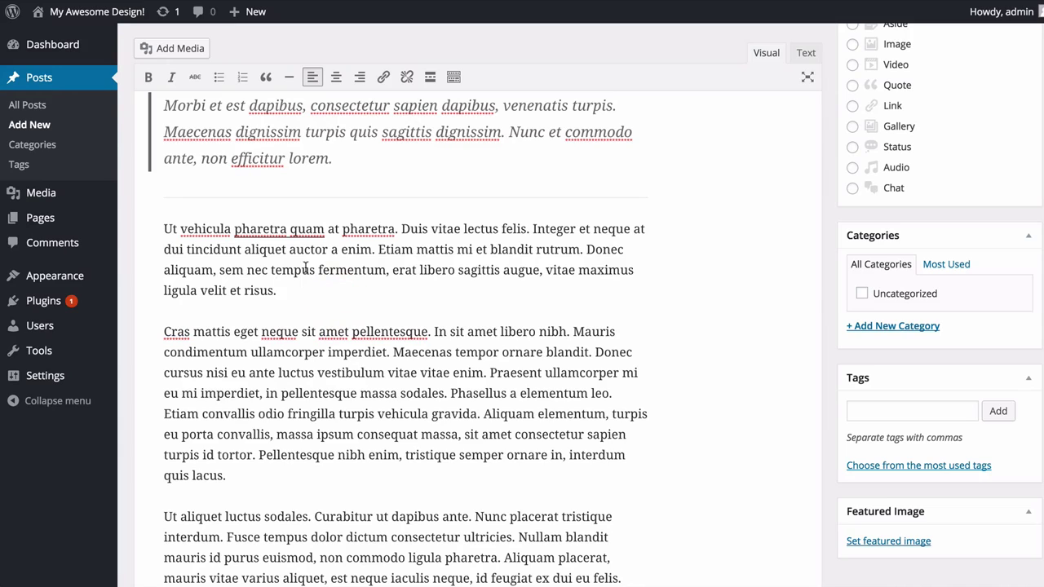
Remove the link from the words "pharetra quam".
left_click_drag(234, 228, 325, 229)
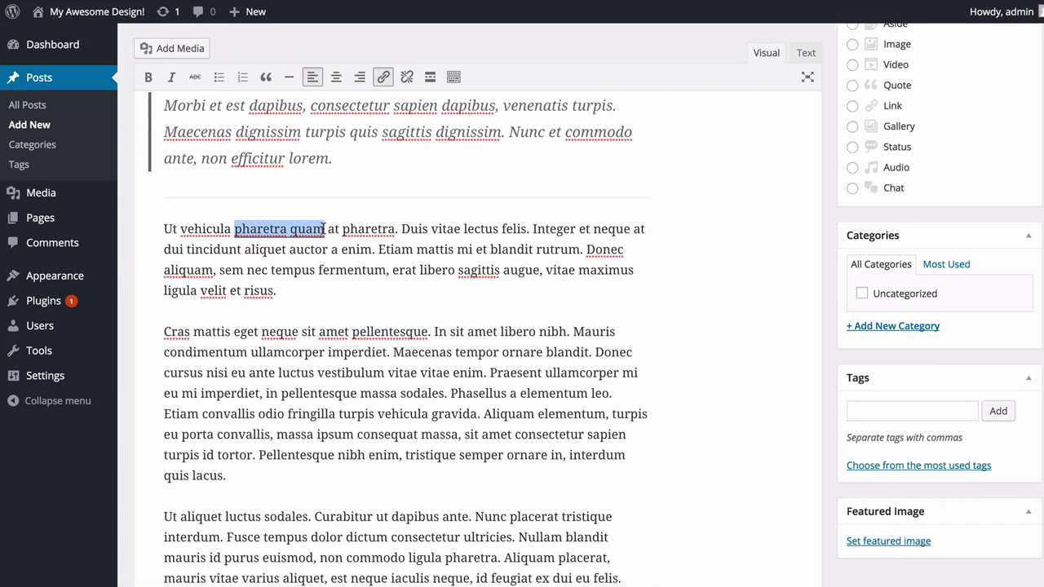
left_click(407, 76)
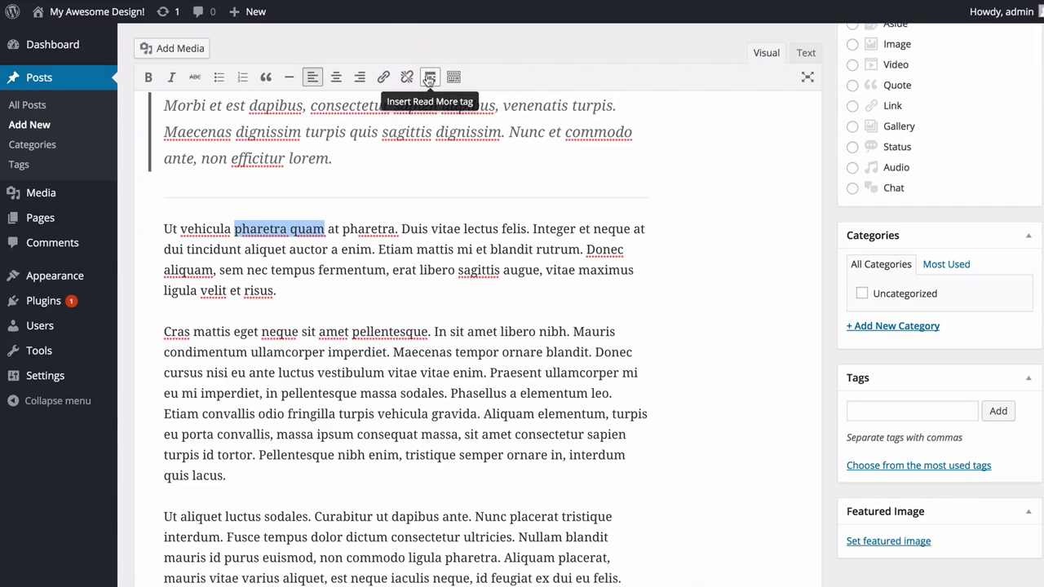
left_click(305, 304)
left_click(310, 293)
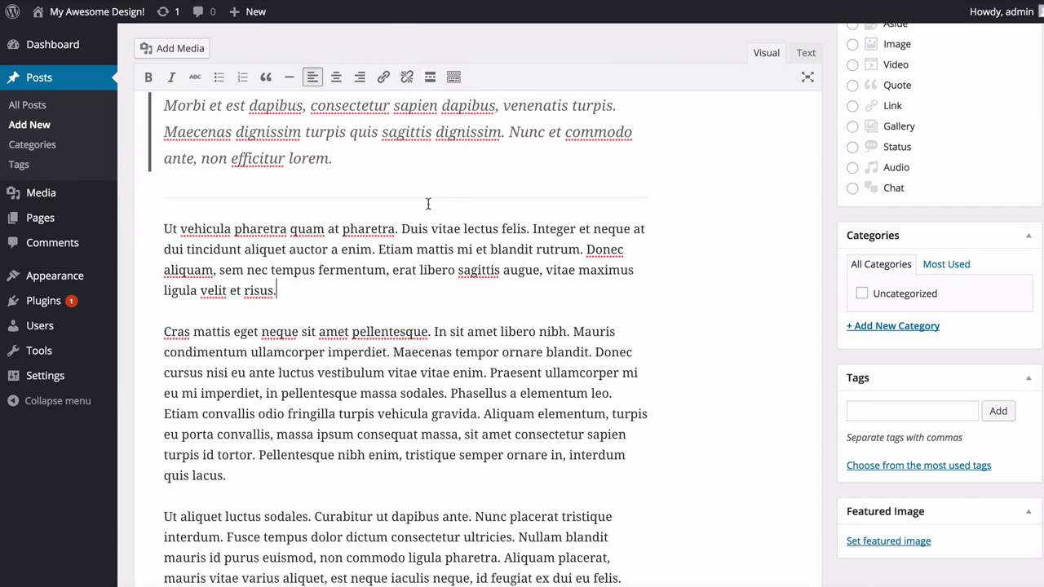
Insert a Read More tag on a new line between the horizontal line and the "Ut vehicula" paragraph.
scroll(426, 208, "up", 5)
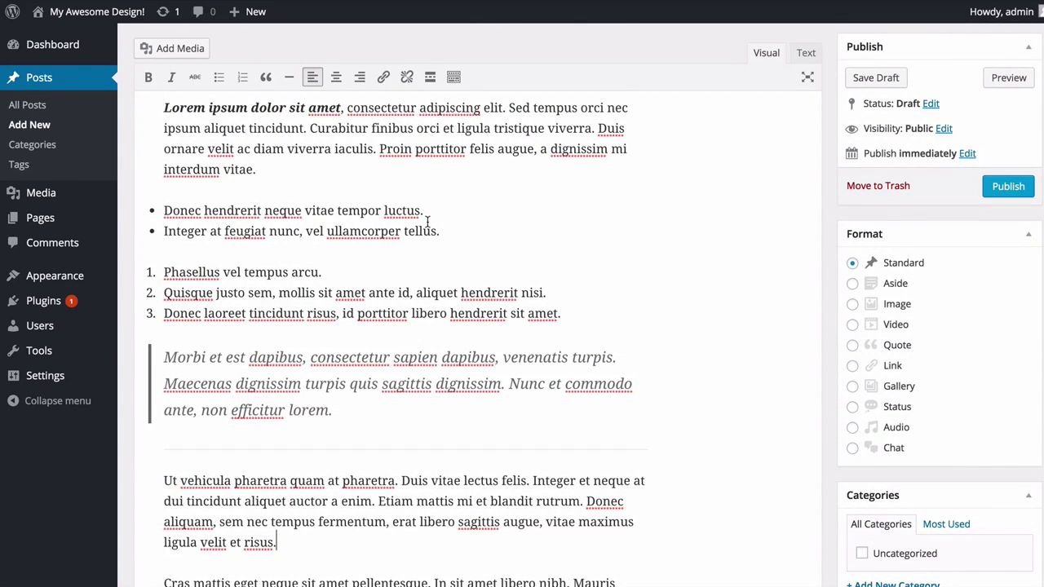
scroll(426, 222, "up", 3)
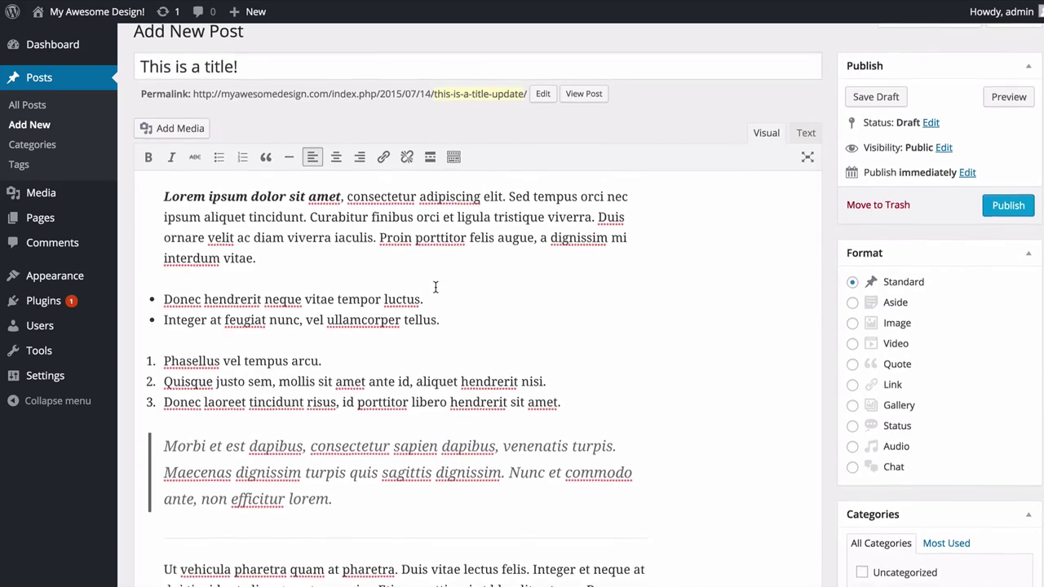
scroll(435, 284, "down", 4)
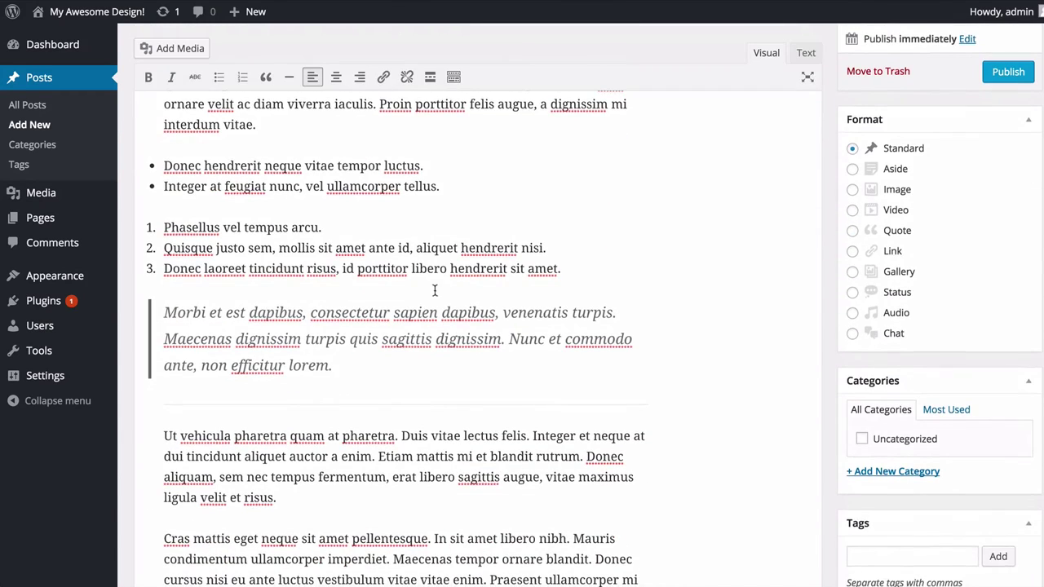
left_click(155, 430)
key("Return")
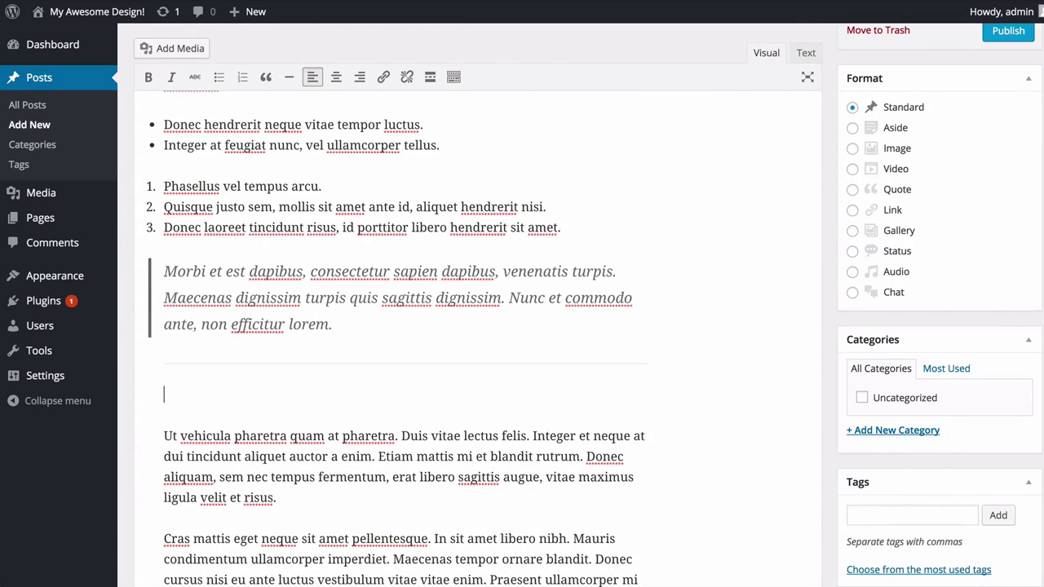
left_click(430, 78)
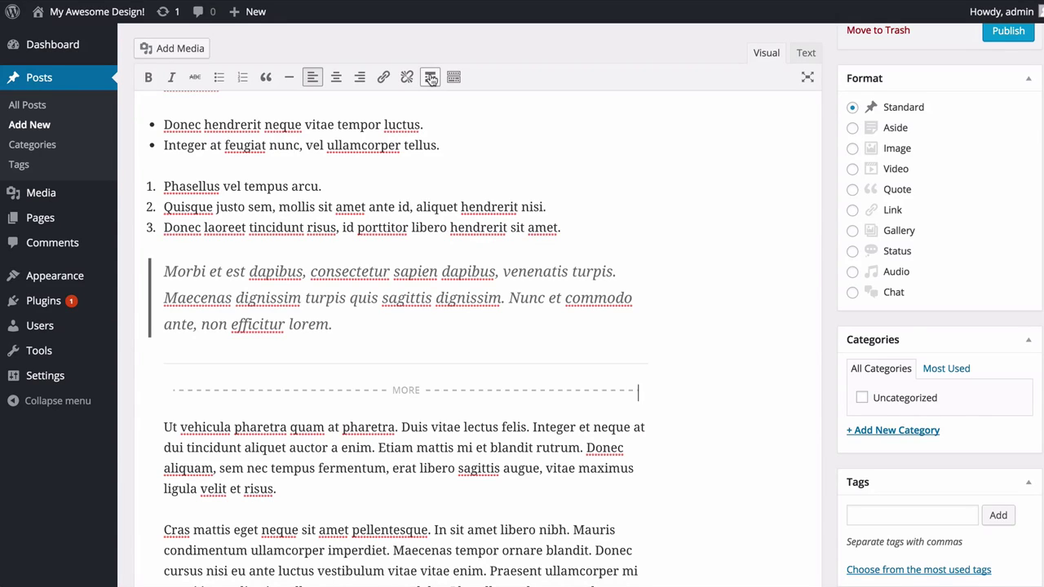
Delete the Read More tag, its empty line and the horizontal line below the blockquote.
scroll(431, 78, "up", 3)
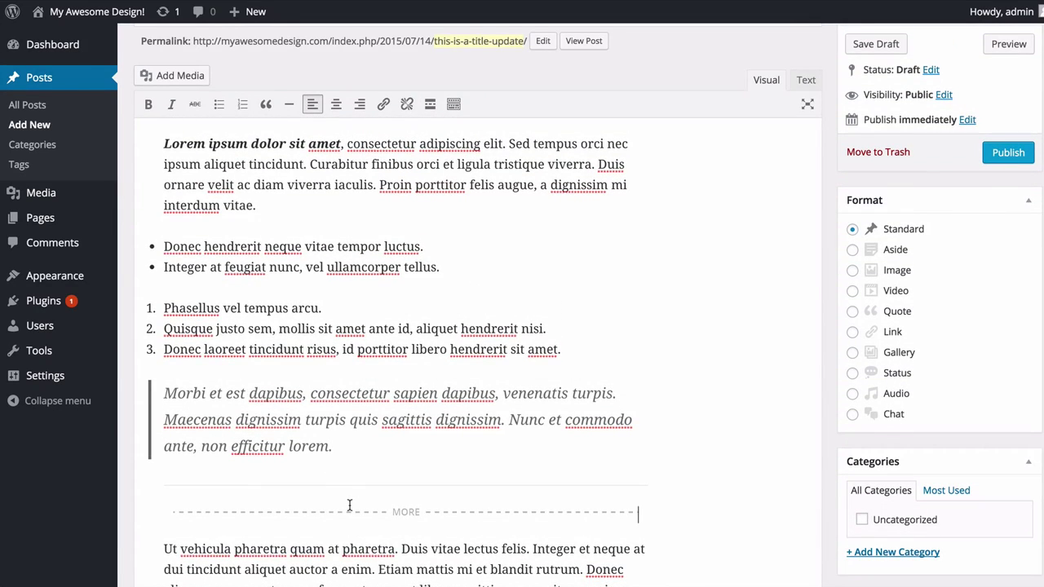
scroll(349, 506, "down", 7)
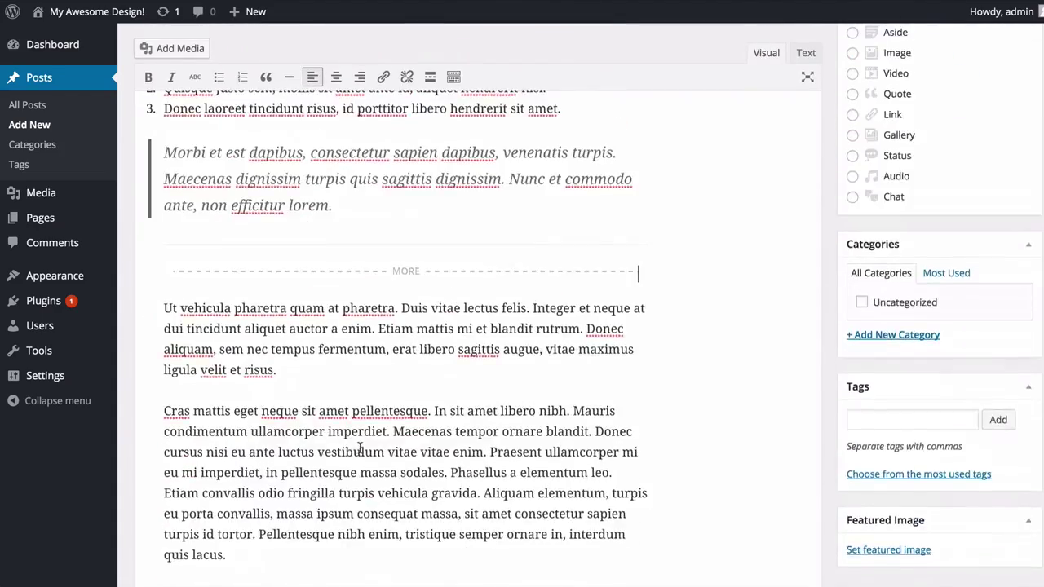
scroll(360, 448, "up", 5)
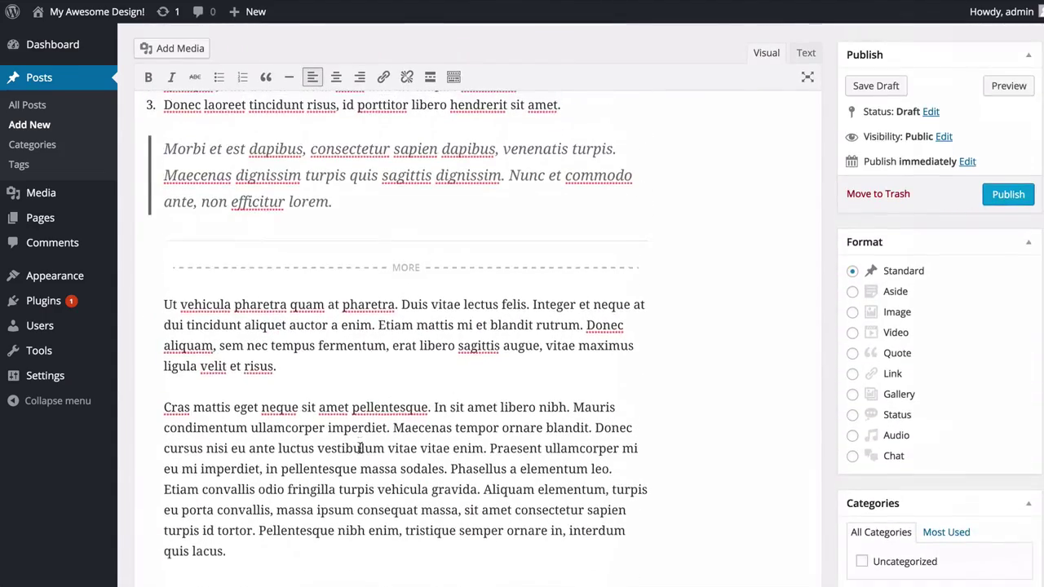
left_click(474, 279)
key("Delete")
key("Delete")
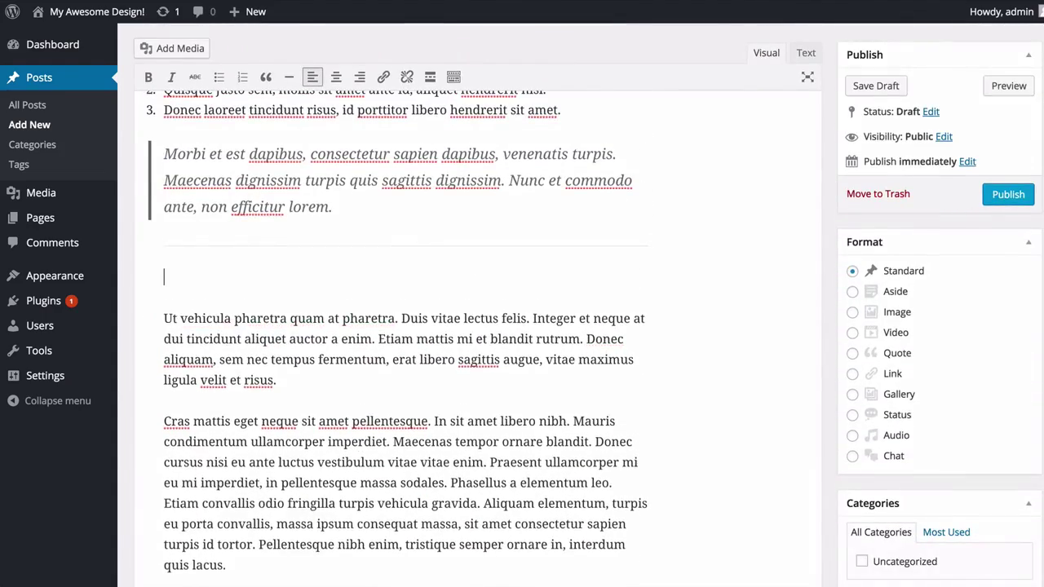
key("BackSpace")
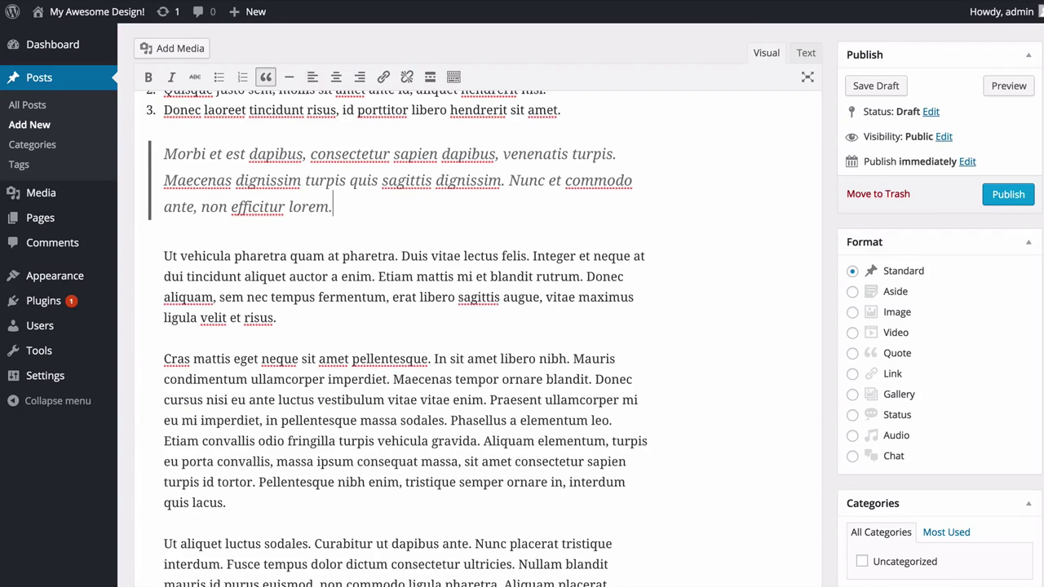
Show the second row of formatting options and look through the available paragraph and heading styles.
scroll(467, 96, "up", 1)
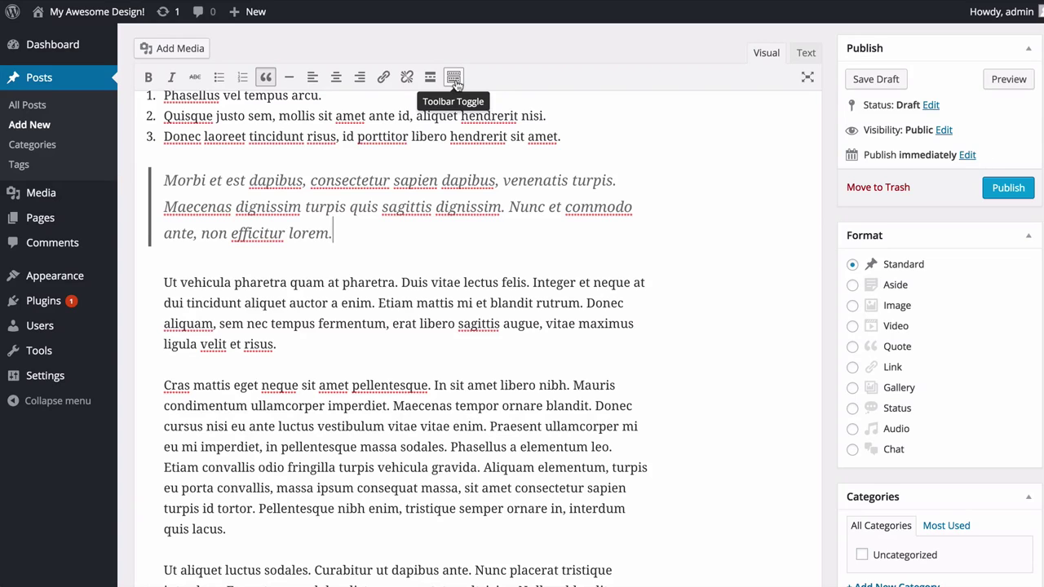
left_click(454, 79)
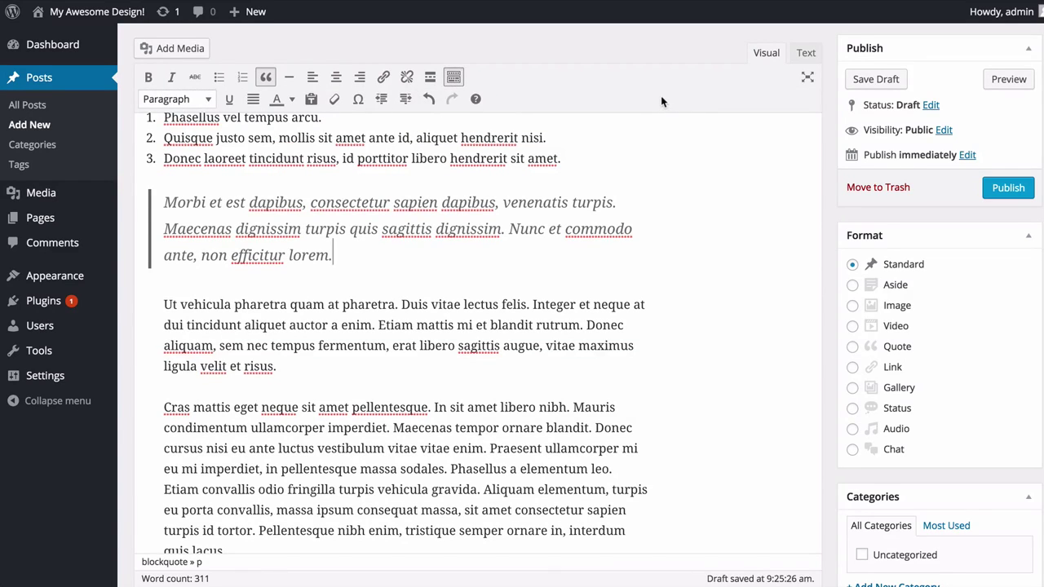
key("Down")
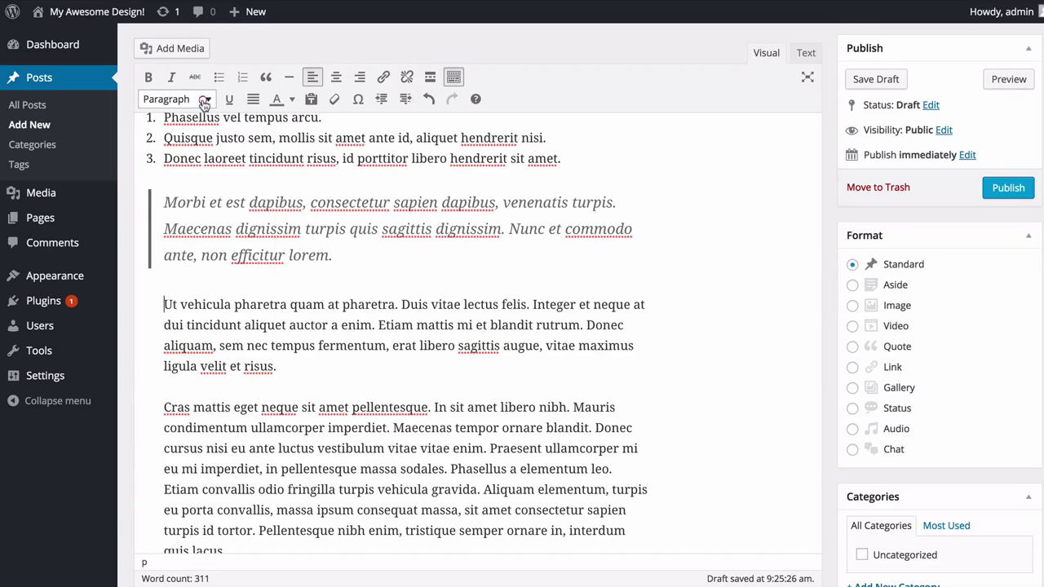
left_click(204, 101)
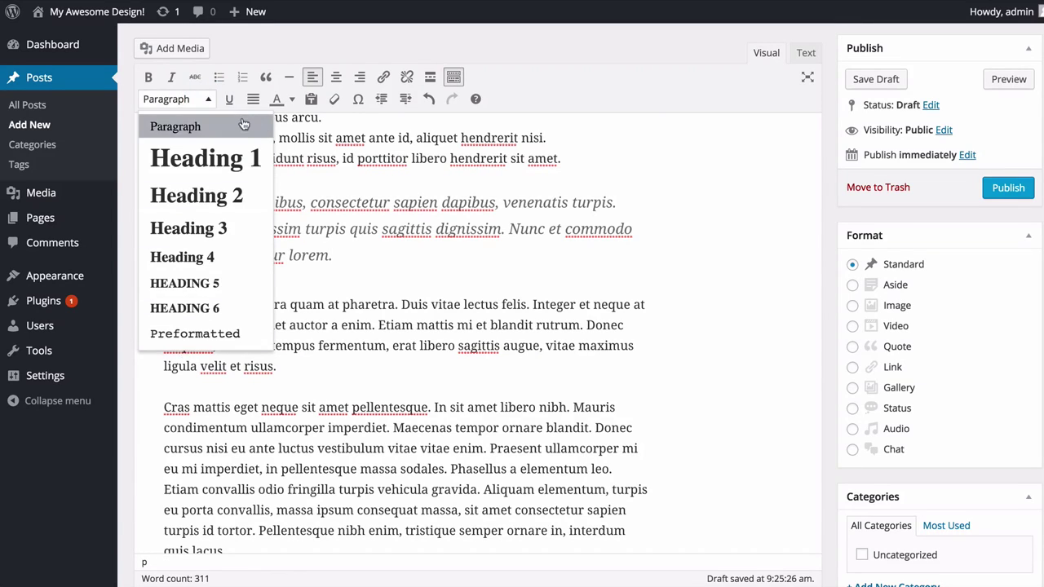
left_click(361, 302)
Split "Ut vehicula pharetra quam at pharetra." into its own paragraph and format it as Heading 3.
left_click(402, 304)
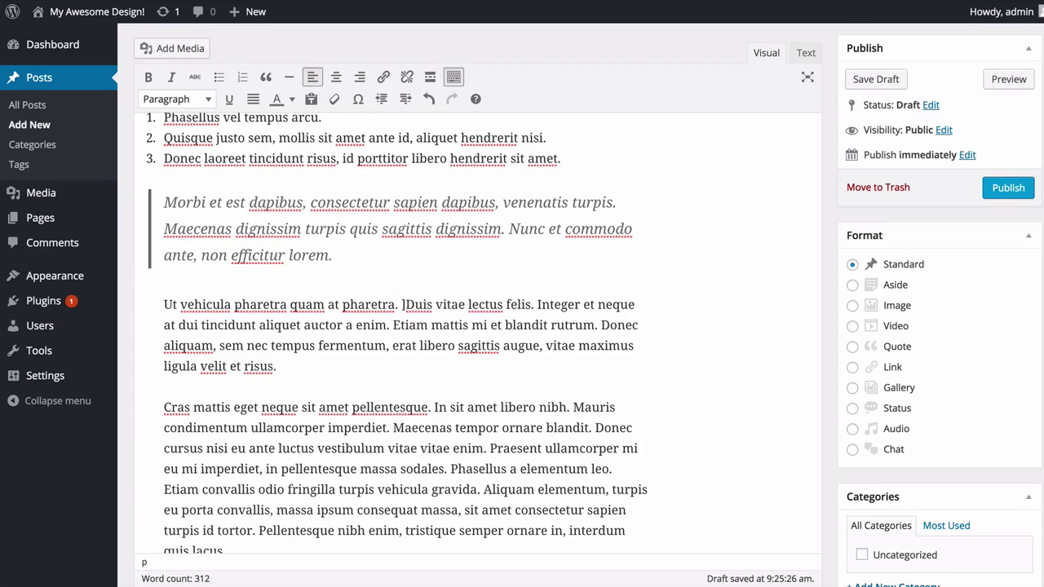
key("BackSpace")
key("Return")
left_click(282, 284)
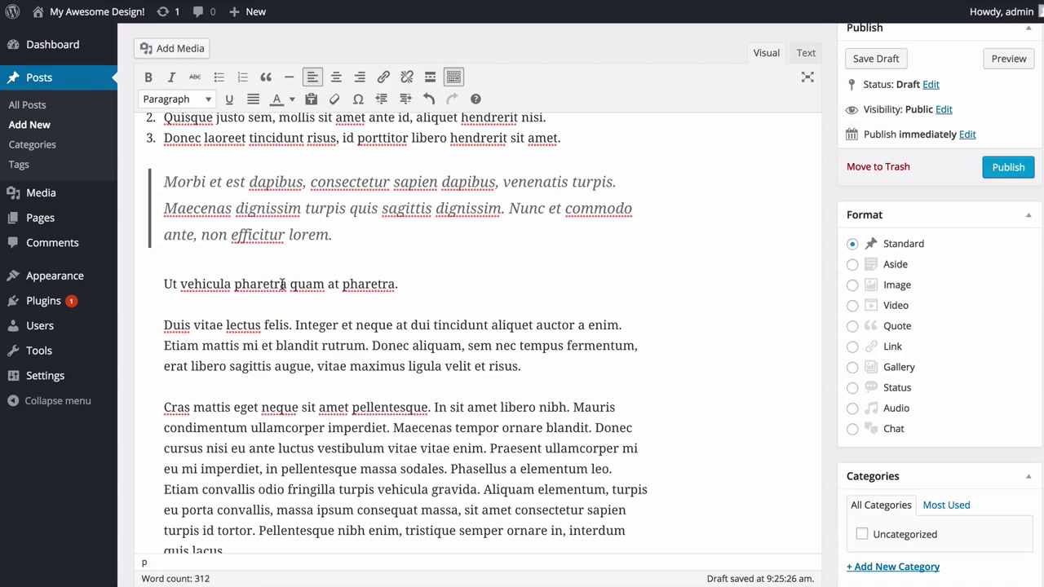
left_click(209, 99)
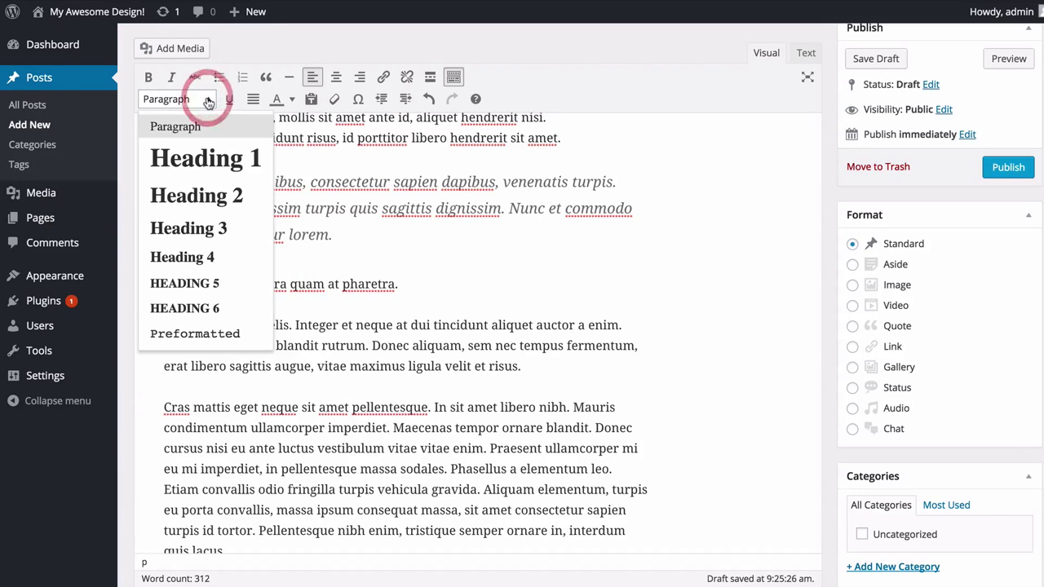
left_click(223, 230)
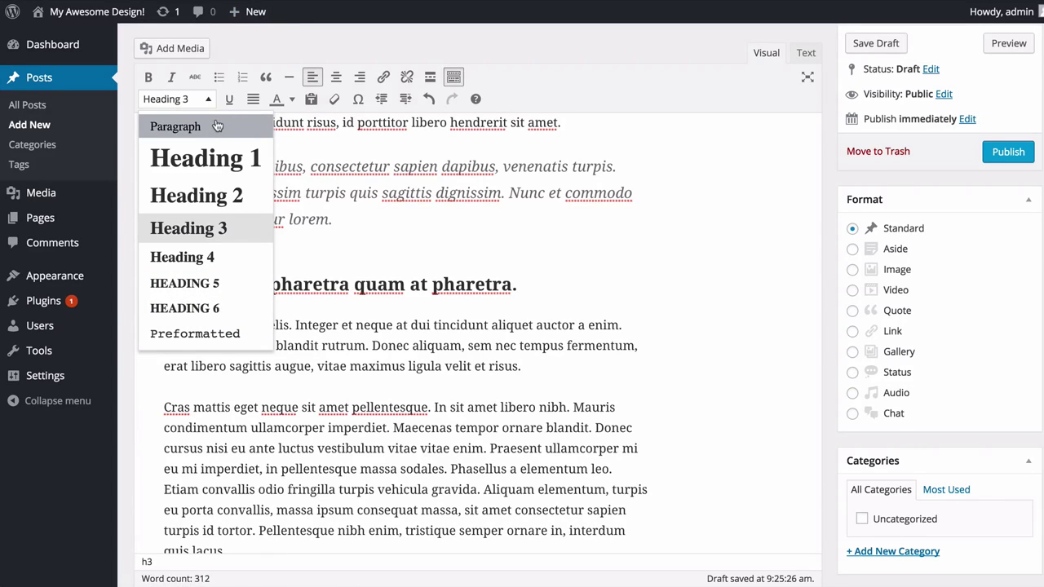
left_click(439, 364)
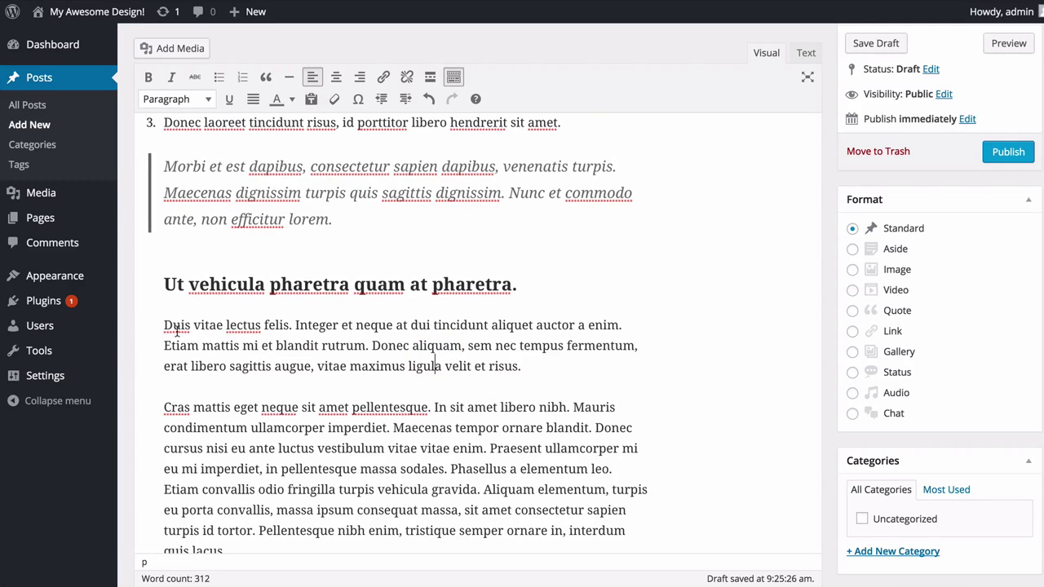
Underline the sentence "Duis vitae lectus felis." below the heading.
left_click_drag(164, 325, 292, 324)
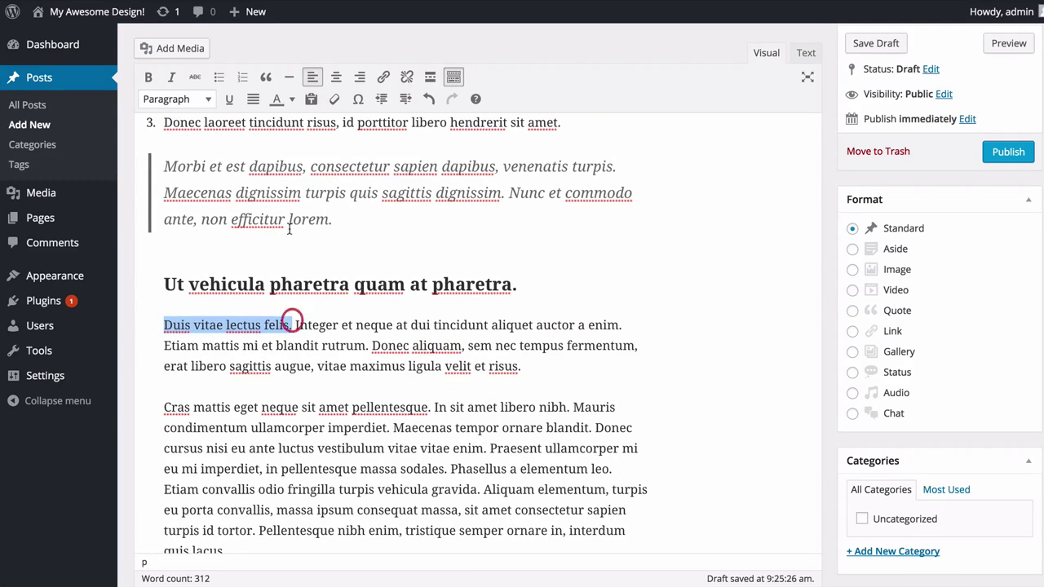
left_click(229, 99)
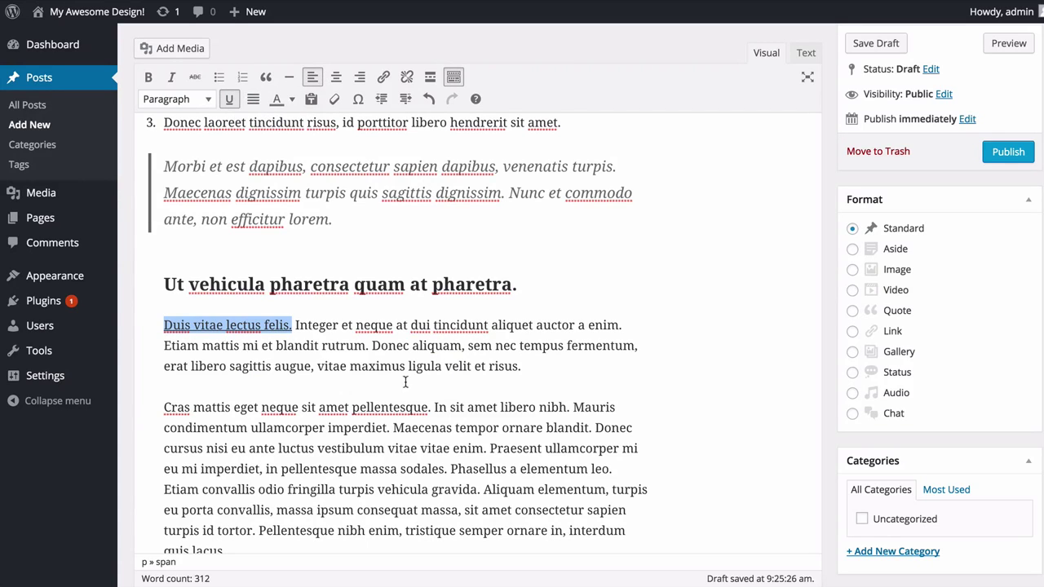
Justify the paragraph beginning "Duis vitae lectus felis." below the heading and turn on pasting as plain text.
left_click(388, 363)
triple_click(387, 363)
left_click(253, 98)
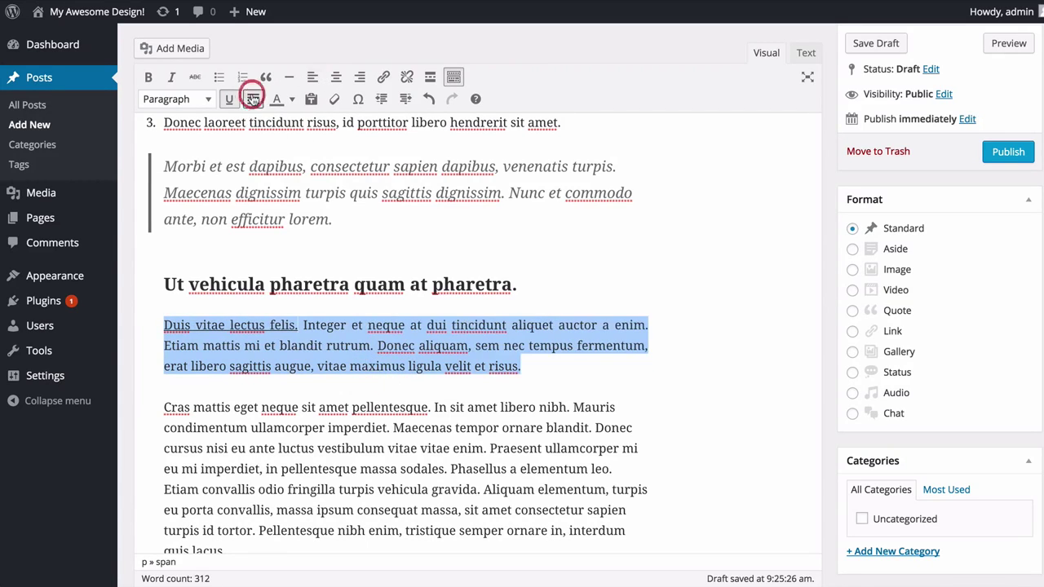
left_click(209, 341)
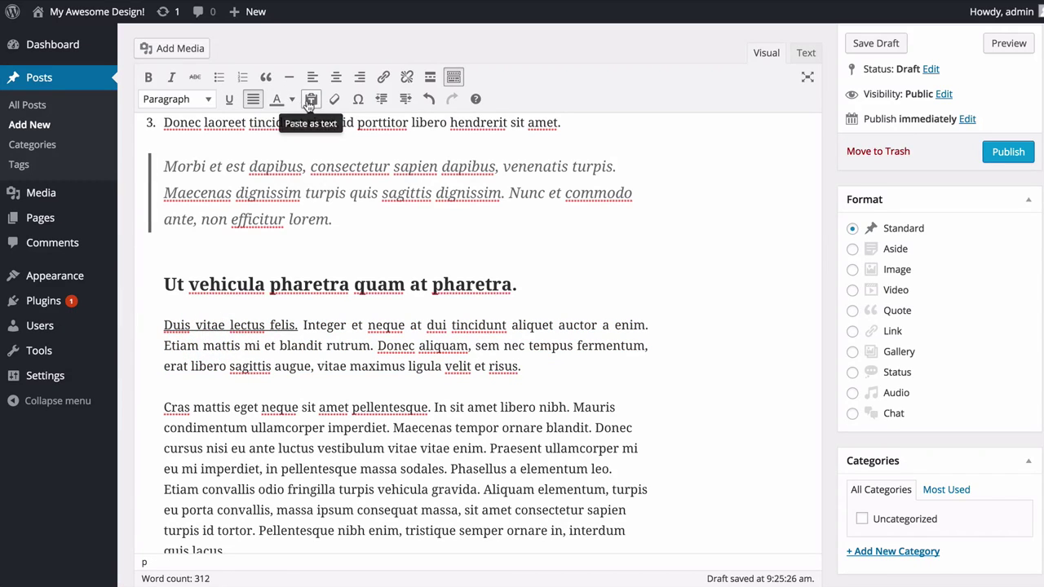
left_click(311, 101)
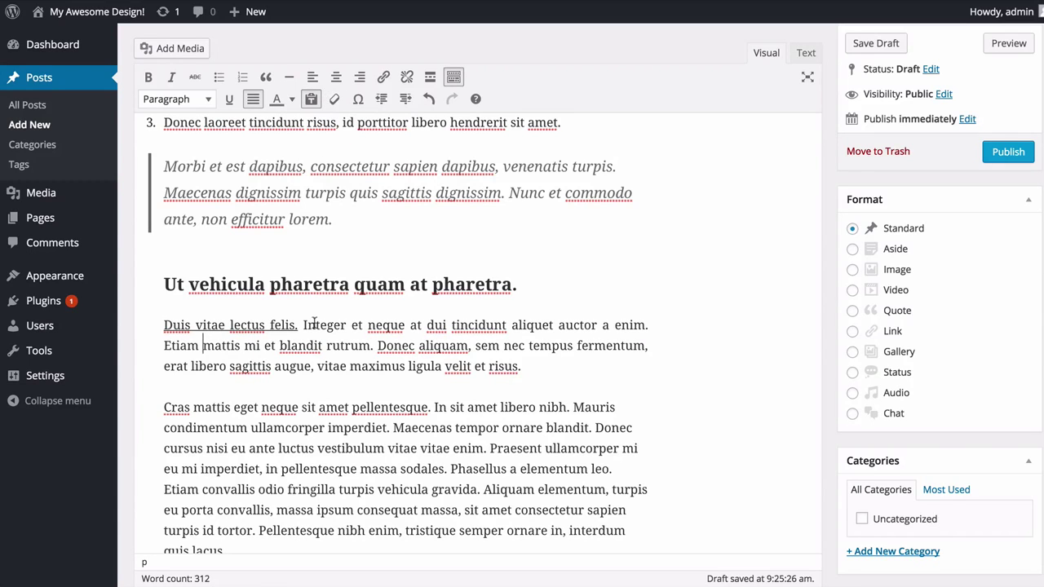
Clear the formatting from the selection covering the "Ut vehicula pharetra quam at pharetra." heading and the paragraph below it.
scroll(388, 225, "up", 1)
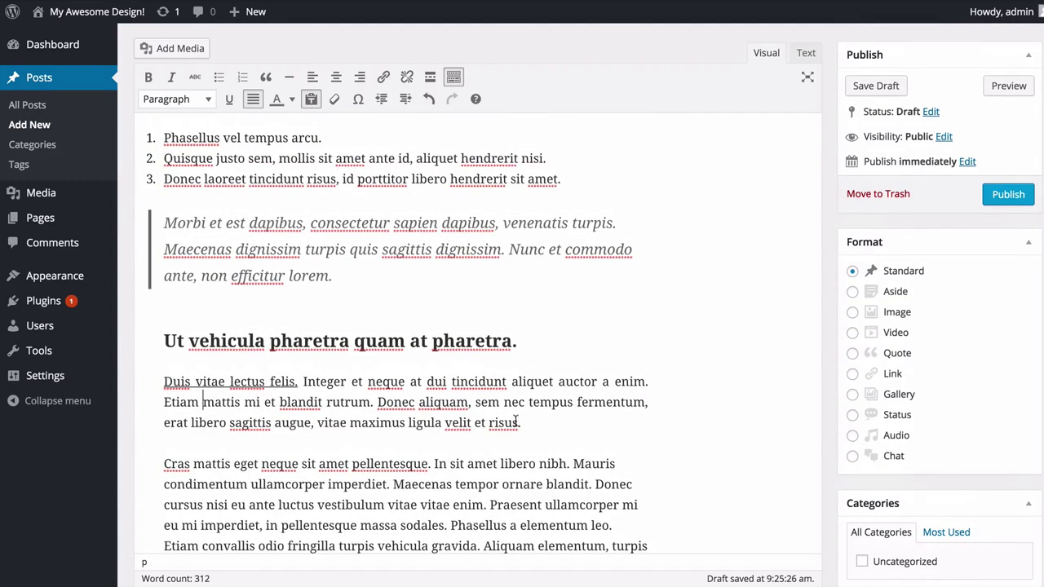
left_click_drag(522, 423, 119, 344)
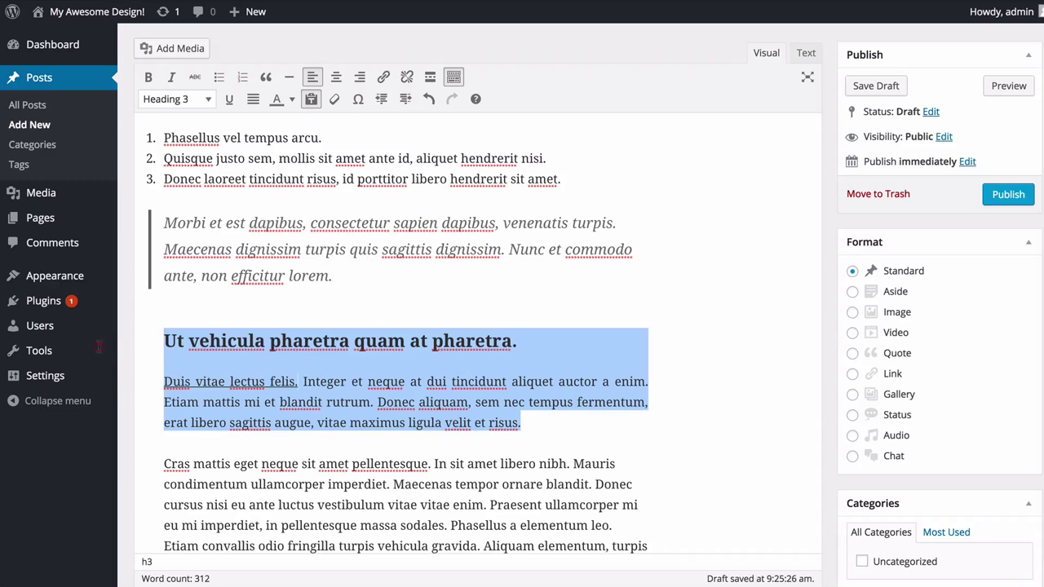
left_click(332, 99)
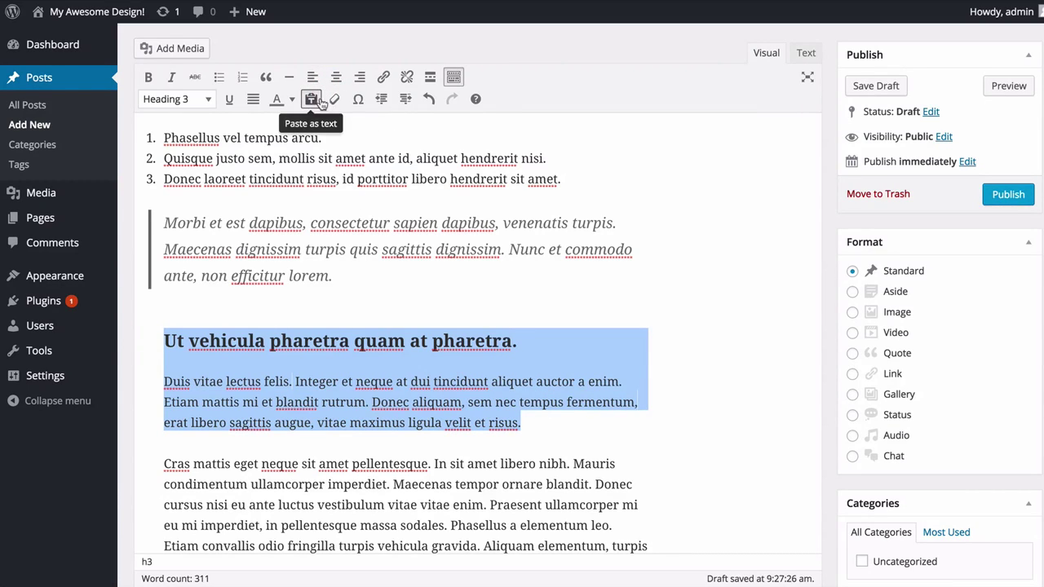
left_click(515, 341)
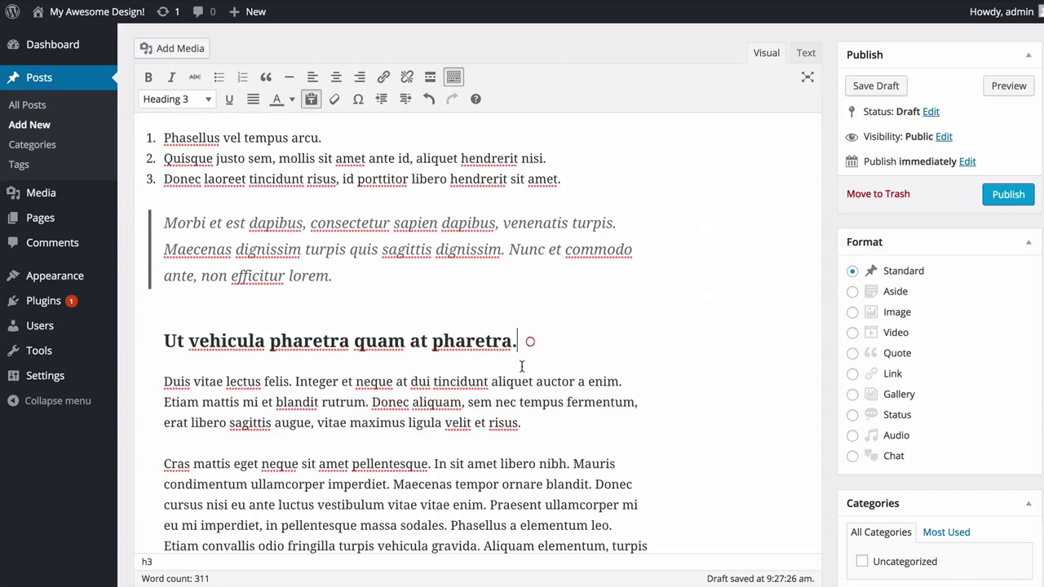
left_click(527, 421)
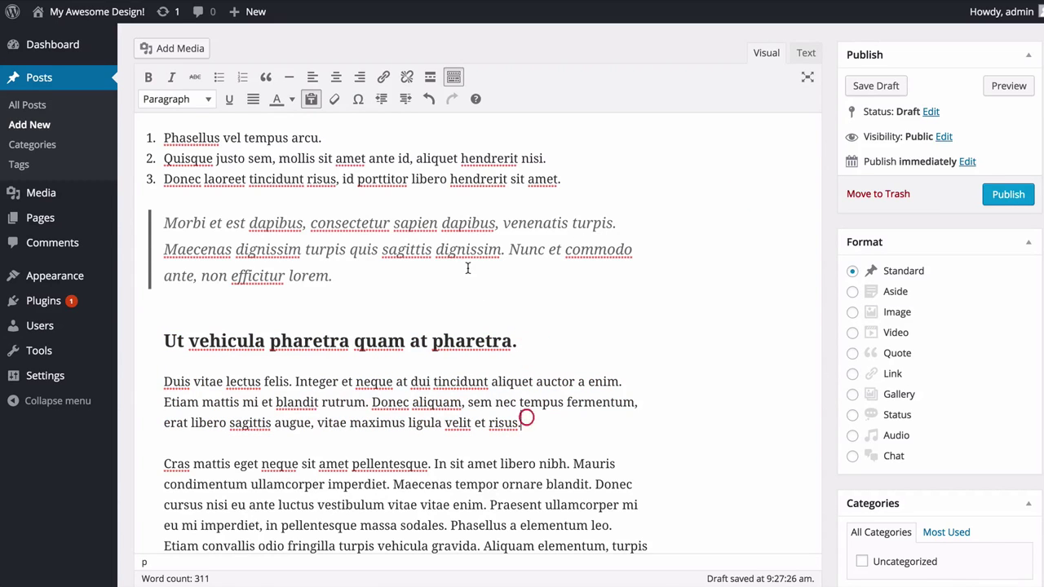
Look over the special characters available for insertion and close the list without inserting any.
left_click(358, 99)
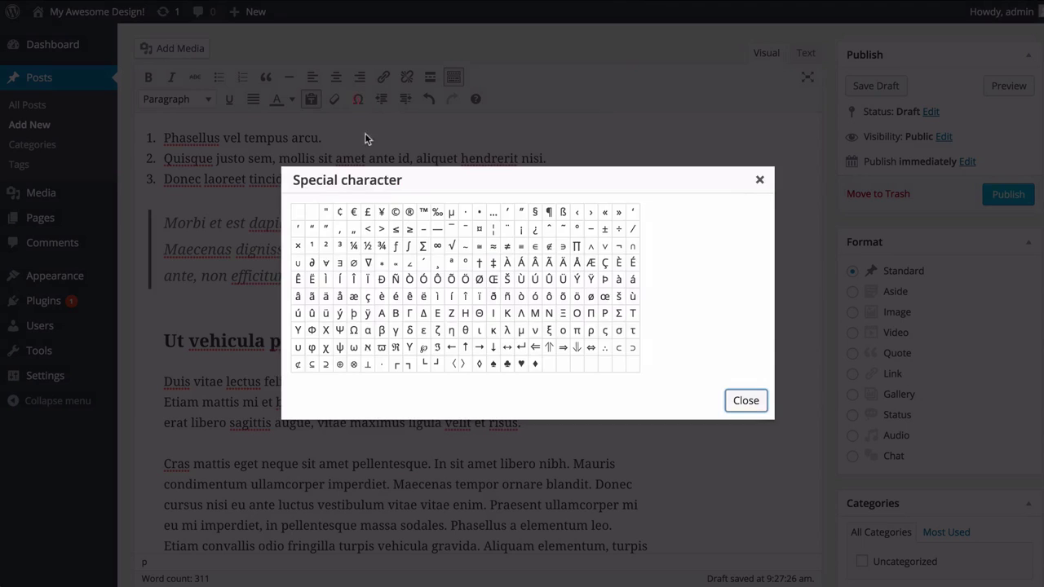
left_click(759, 179)
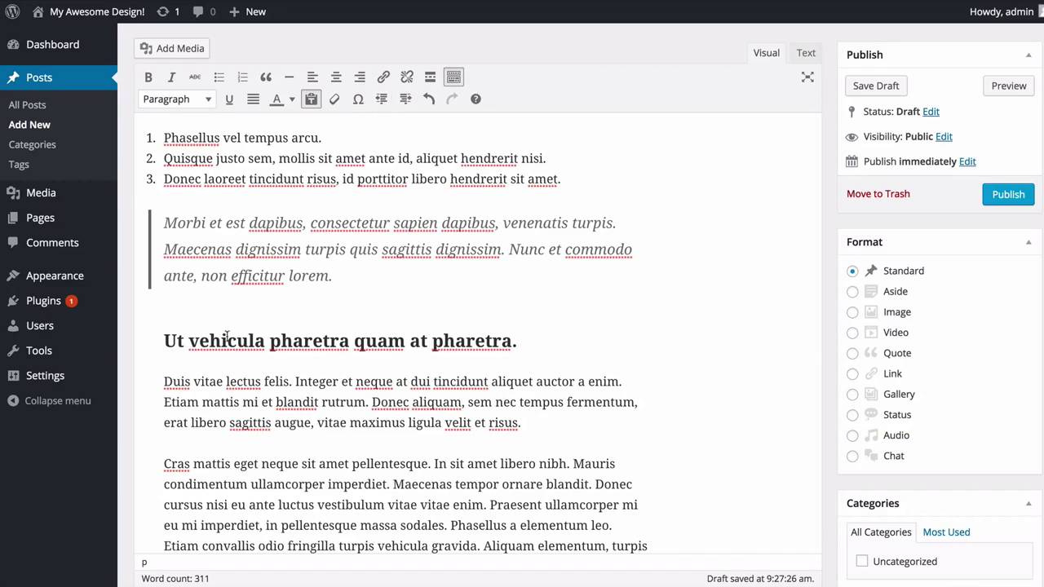
Increase the indent of the paragraph beginning "Duis vitae lectus felis." and decrease it again.
left_click(163, 391)
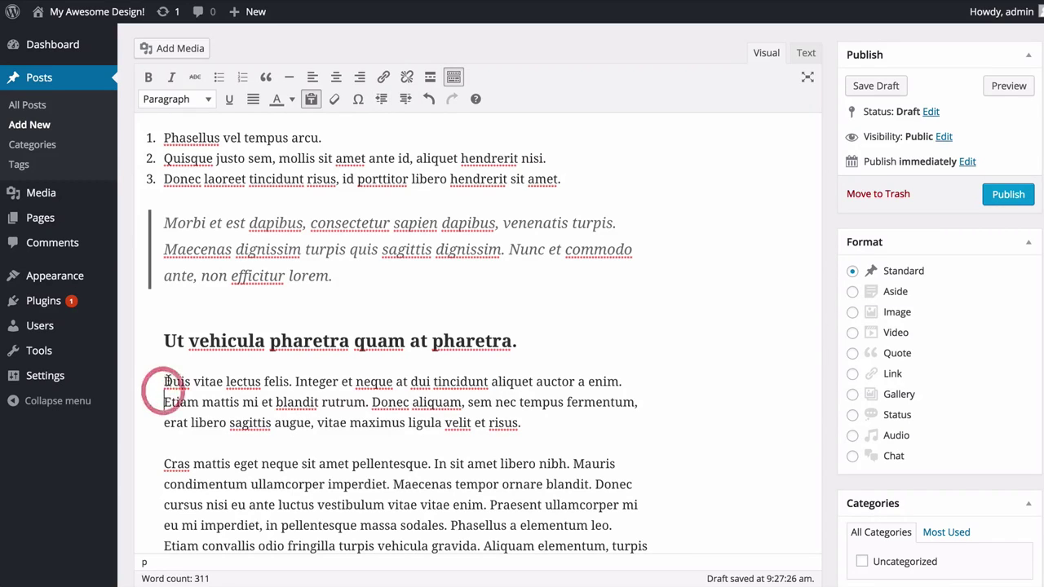
left_click(406, 102)
left_click(382, 100)
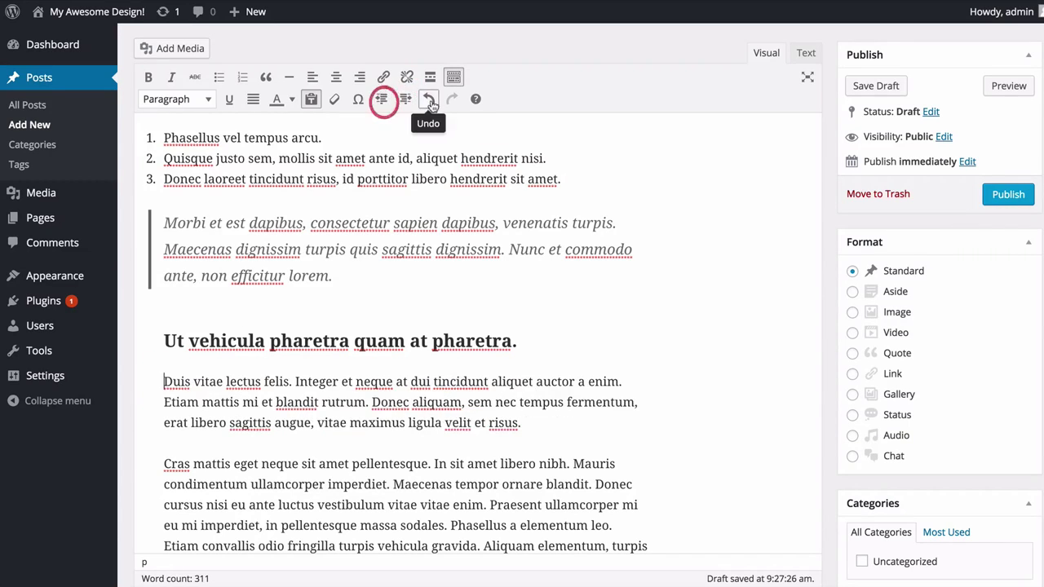
View the editor's keyboard shortcuts reference and close it.
left_click(475, 100)
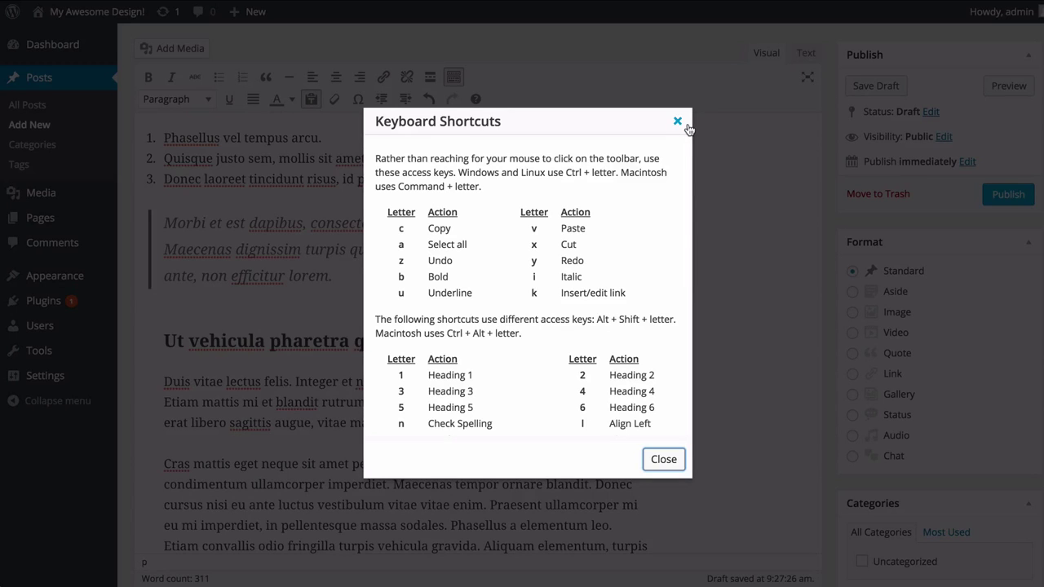
left_click(676, 122)
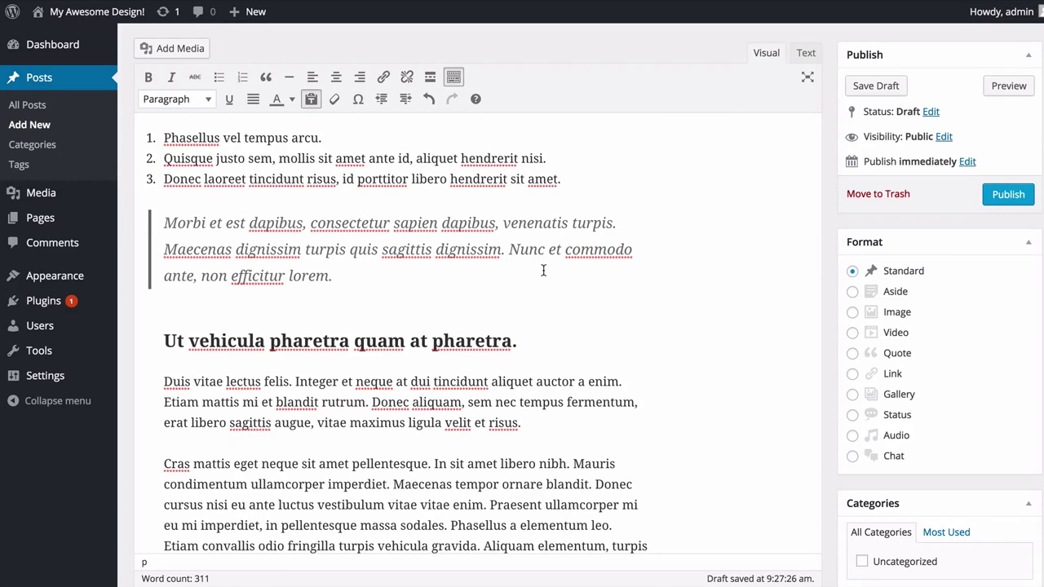
Save the formatted post as a draft.
scroll(543, 270, "down", 8)
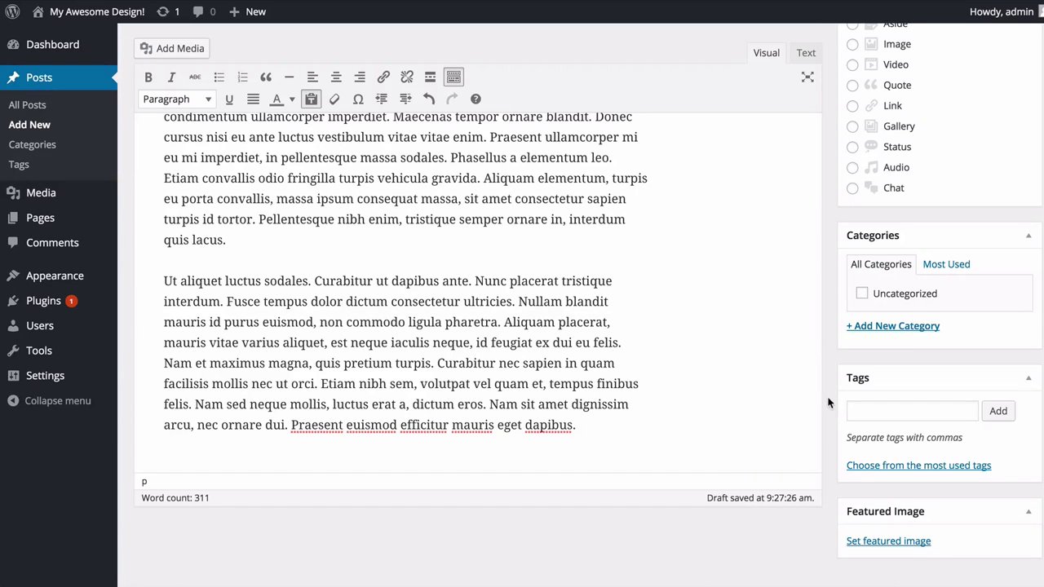
scroll(828, 402, "up", 5)
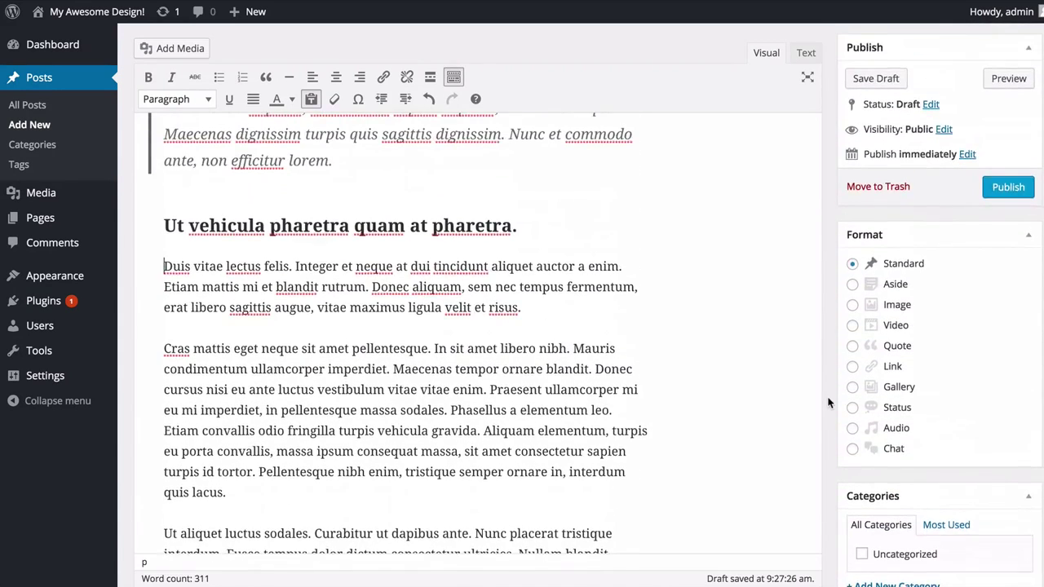
left_click(874, 87)
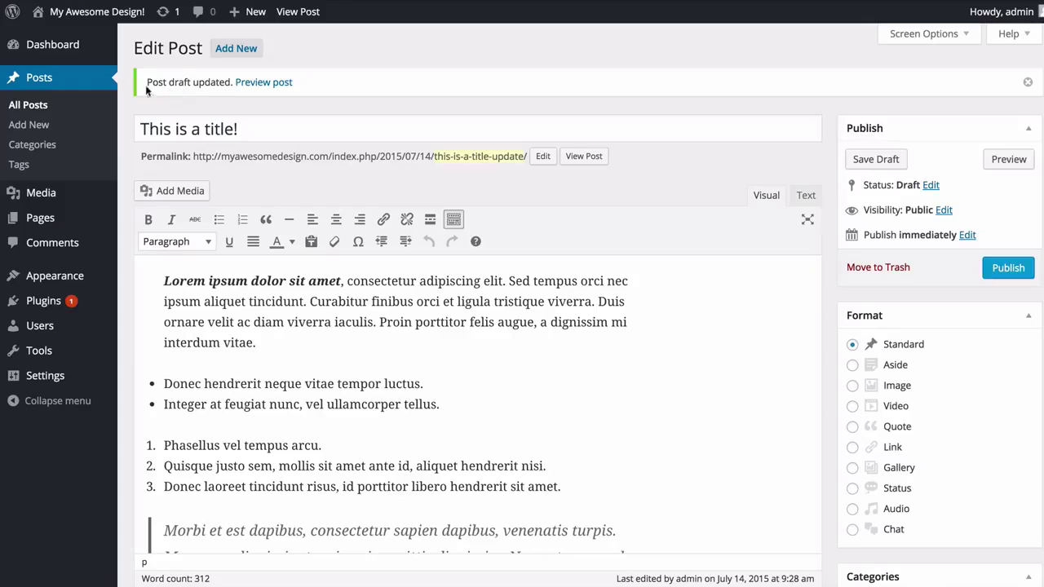
Preview the saved draft, look through the whole page on the site, and return to the post editor.
left_click(242, 84)
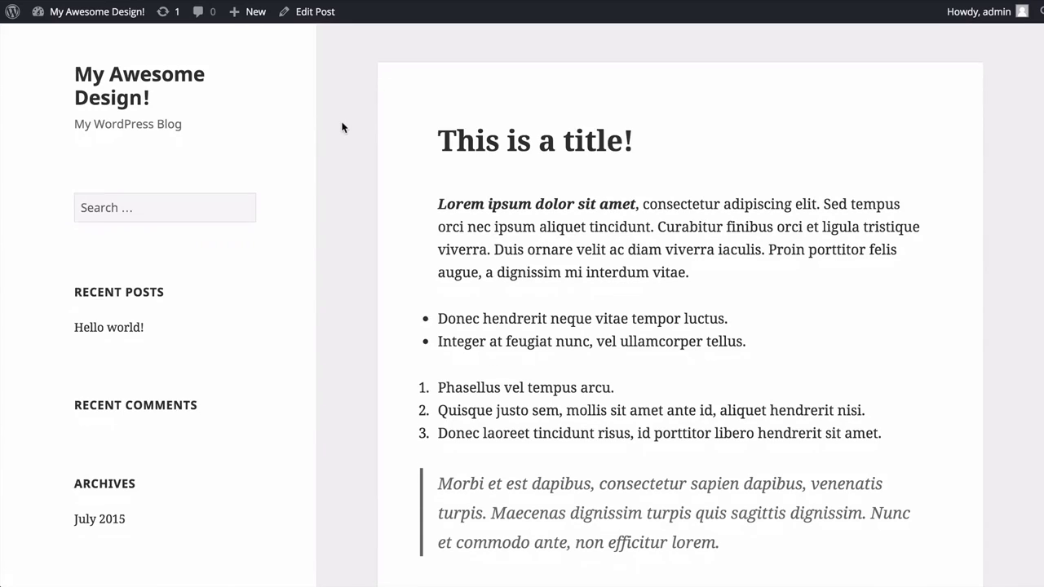
scroll(342, 127, "down", 5)
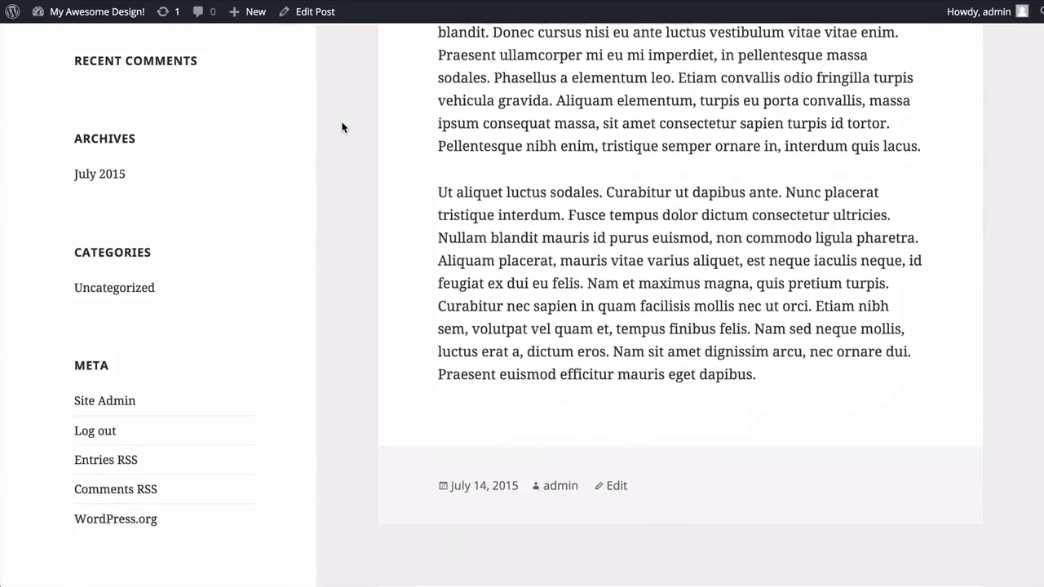
scroll(343, 127, "up", 6)
scroll(342, 127, "up", 3)
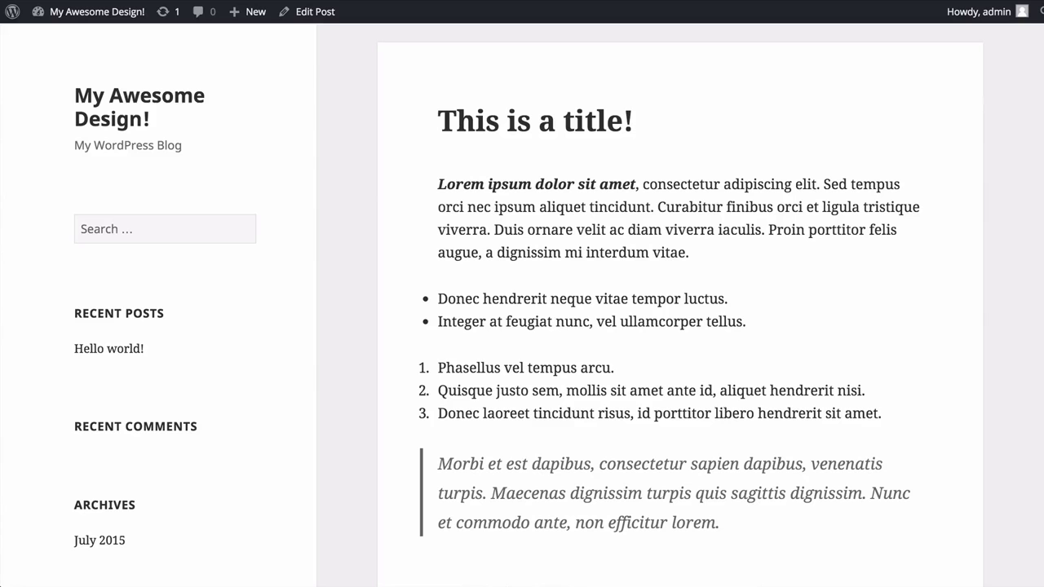
key("ctrl+w")
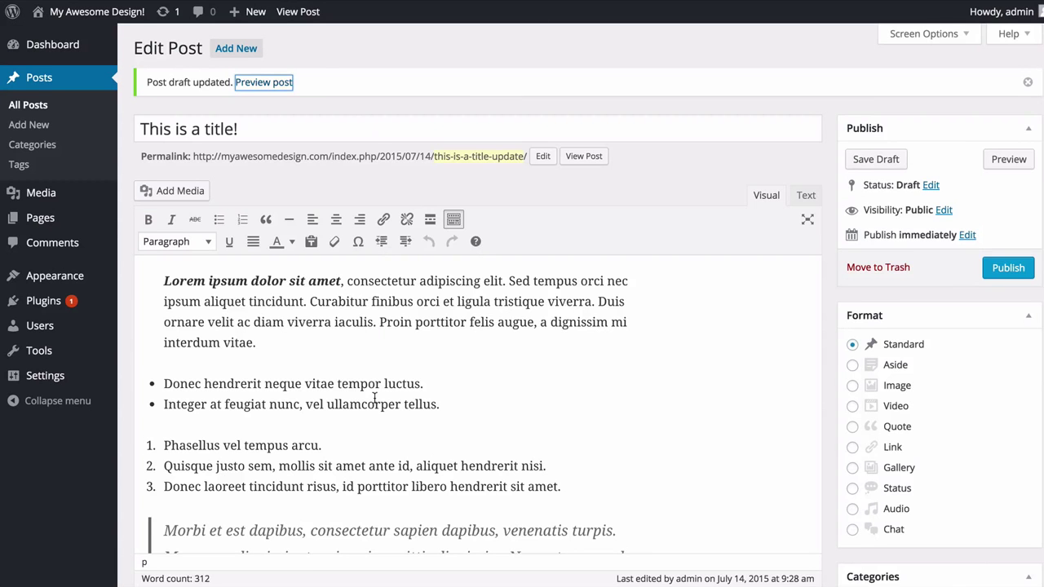
scroll(374, 398, "down", 2)
scroll(374, 398, "up", 1)
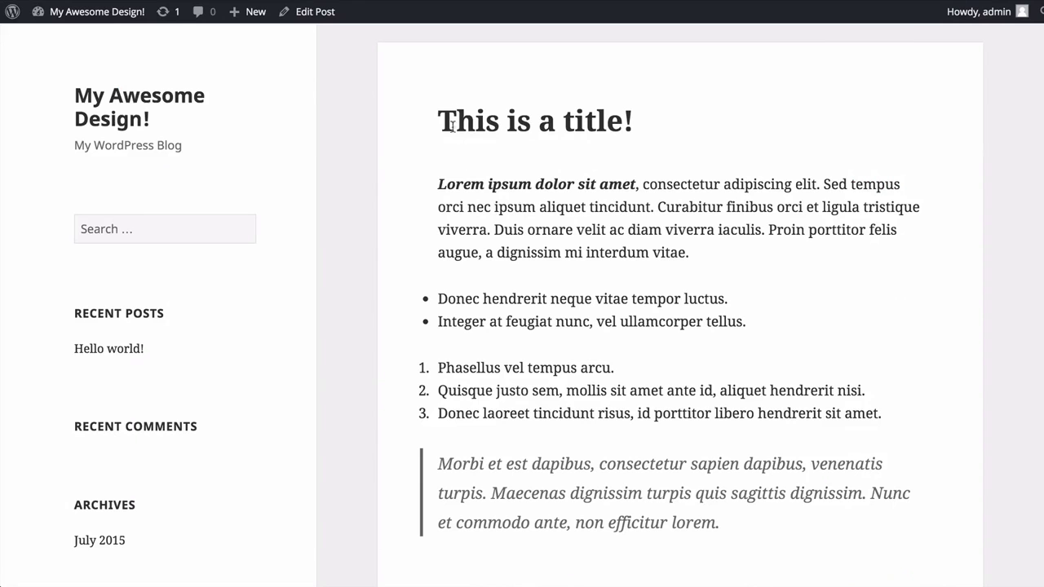
key("ctrl+w")
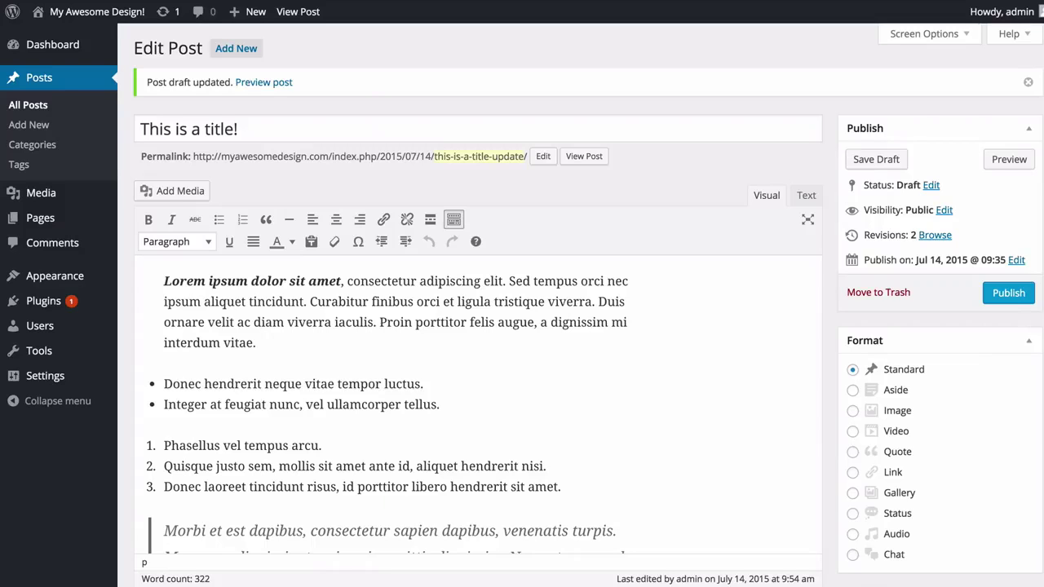